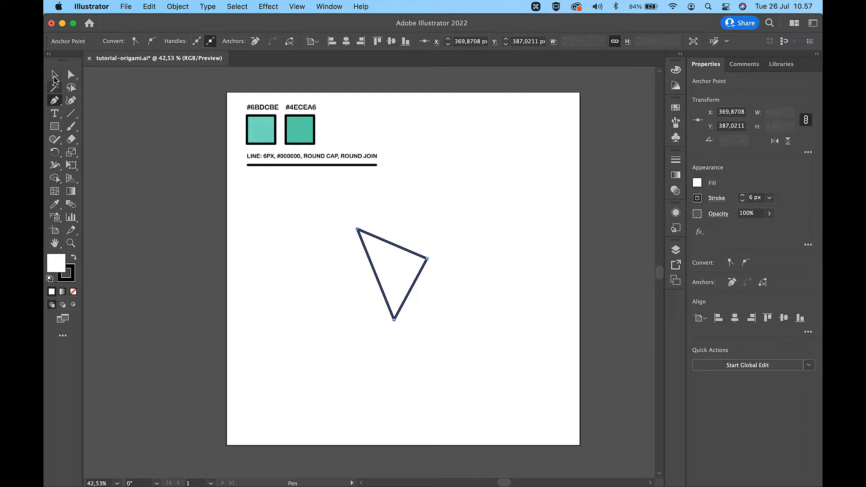
Apply the #6BDCBE swatch's fill and stroke style to the white triangle with the Eyedropper, and deselect it.
click(54, 75)
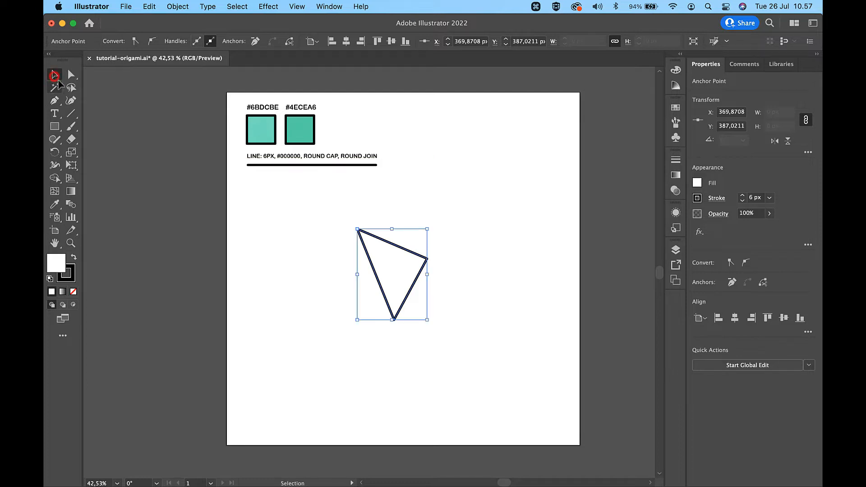
click(270, 251)
click(419, 259)
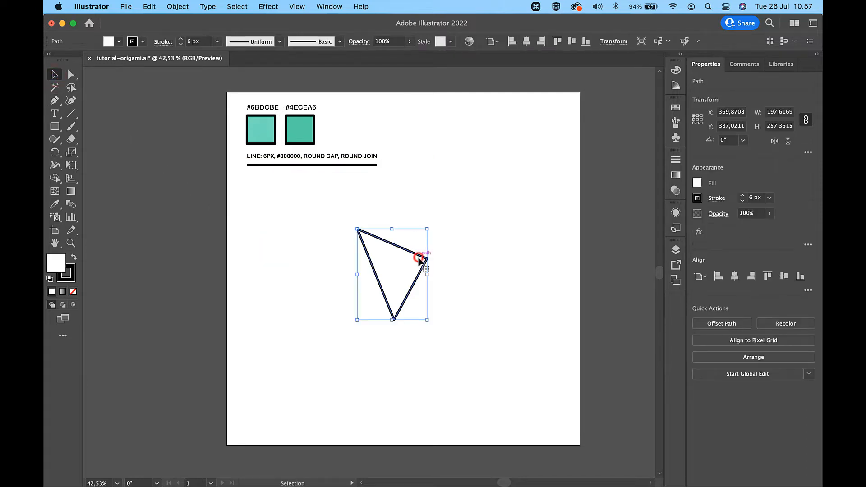
key(i)
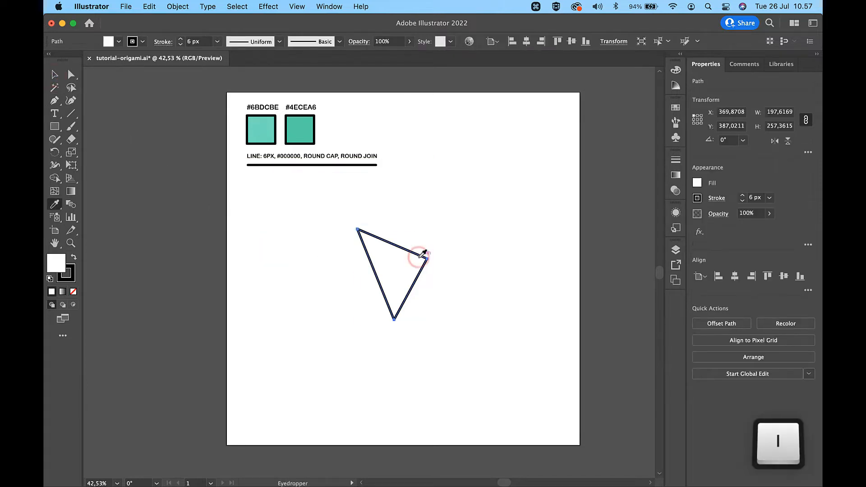
click(266, 127)
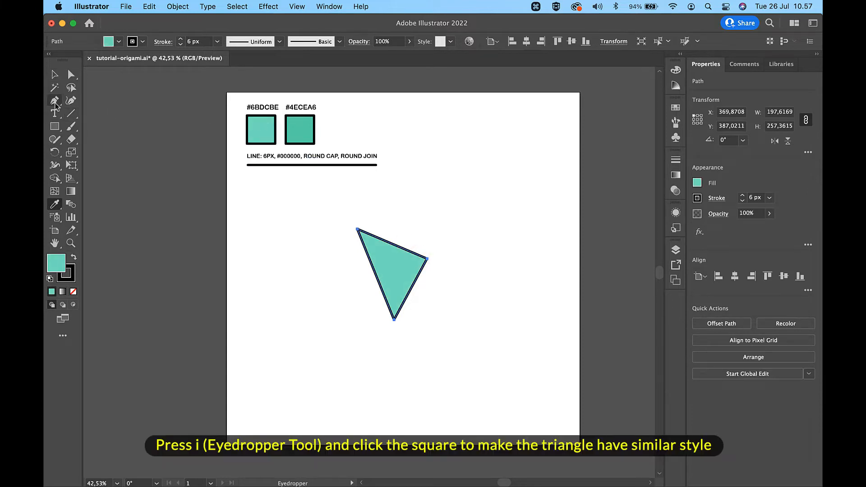
click(54, 74)
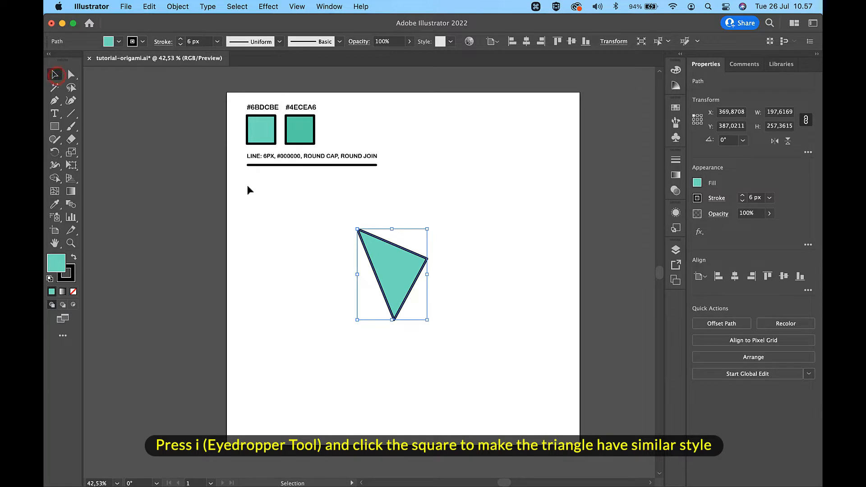
click(316, 225)
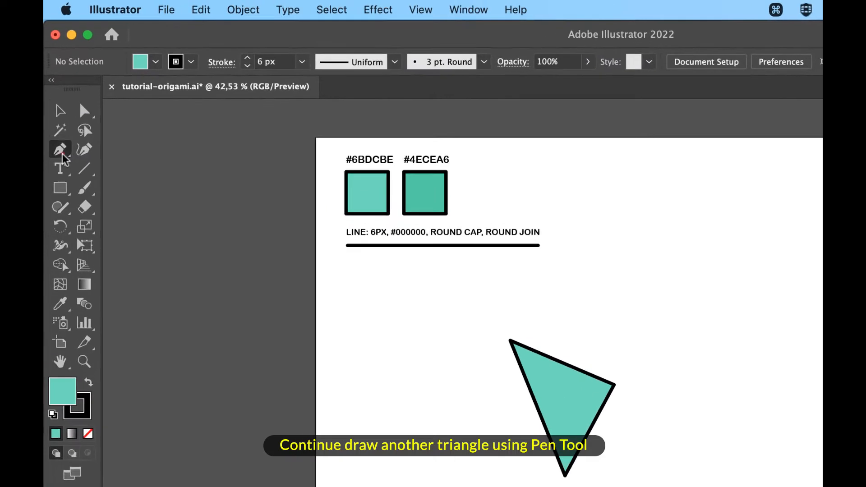
Draw a closed neck triangle with the Pen tool on the body triangle's upper edge, from its right corner, with its apex at about X 553, Y 397 px.
click(55, 100)
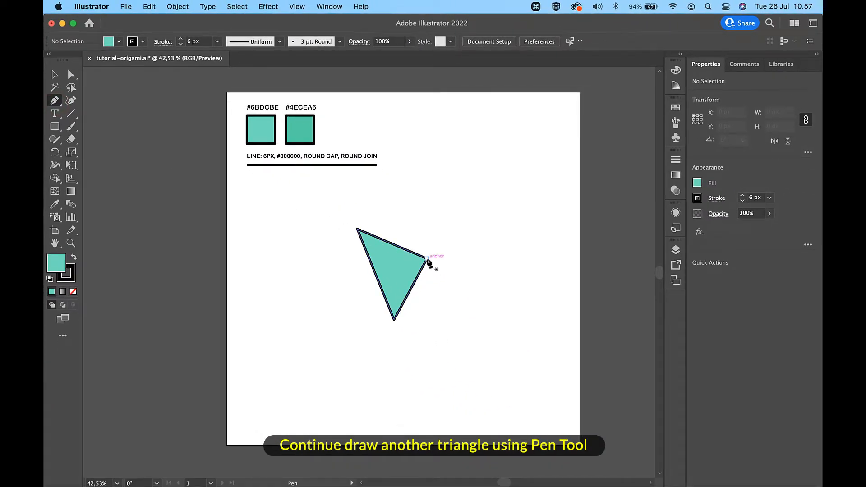
click(427, 260)
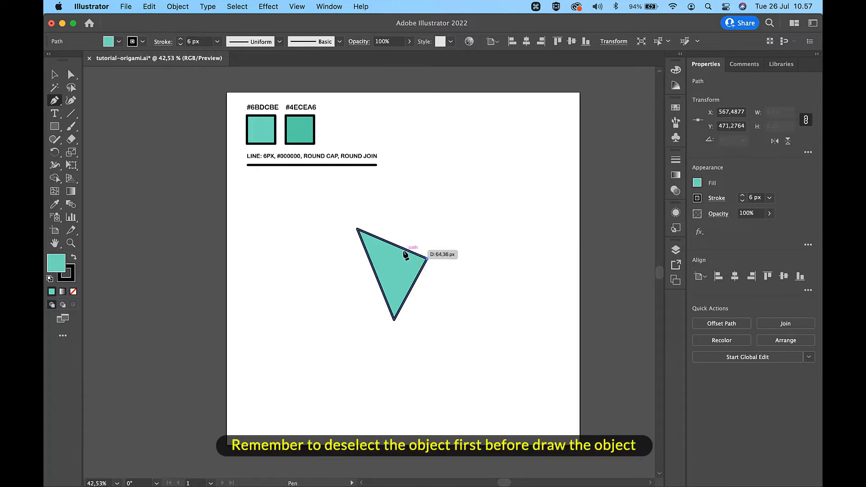
scroll(405, 255, up, 3)
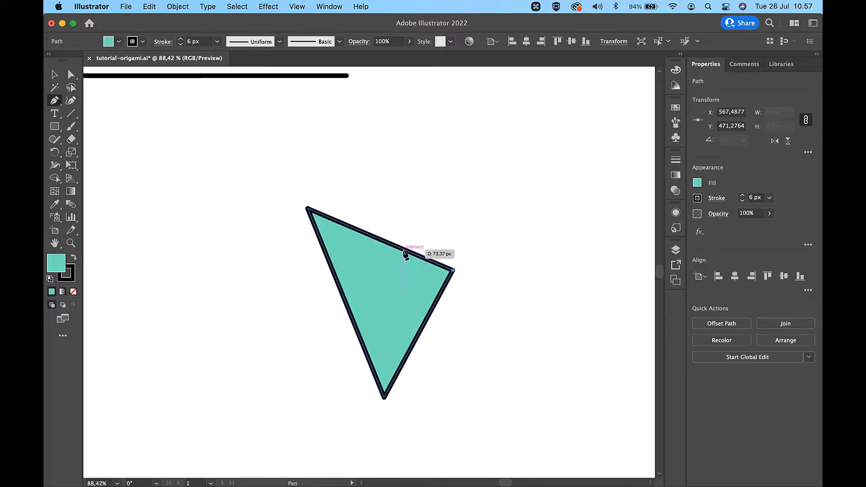
click(404, 251)
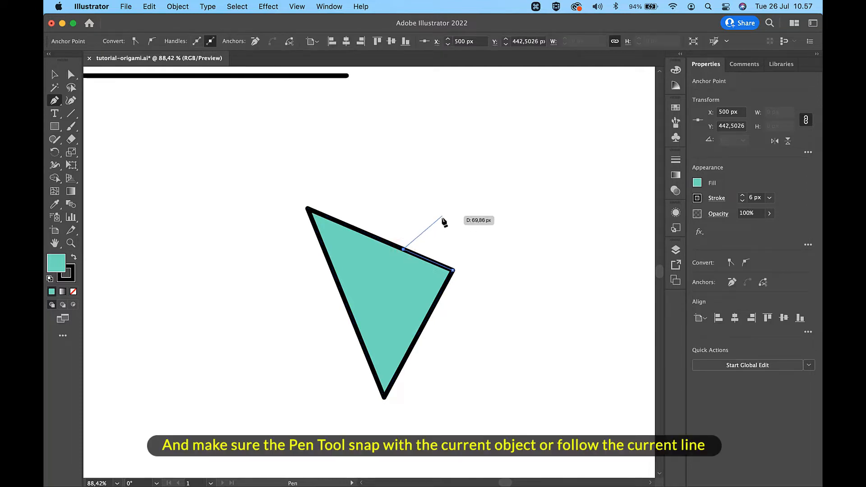
click(443, 216)
click(453, 271)
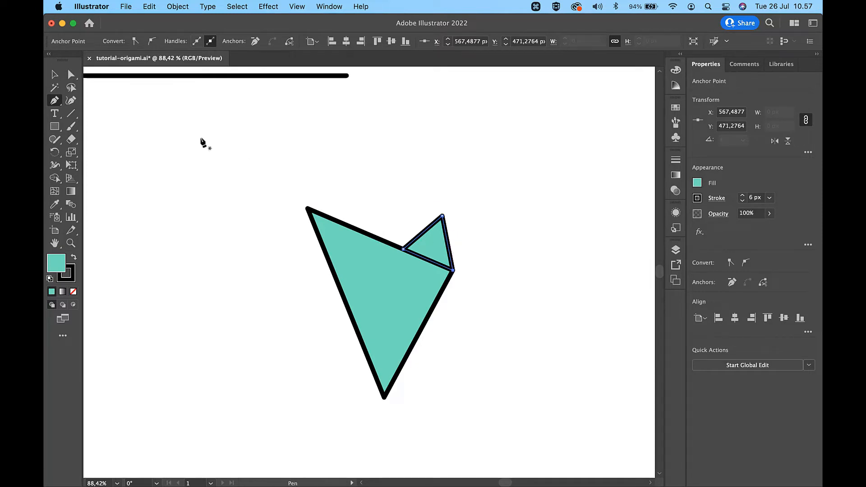
click(52, 75)
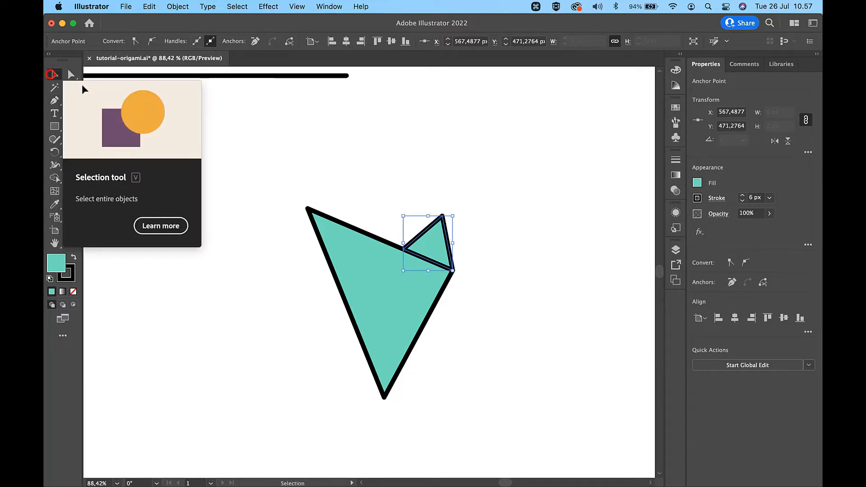
click(343, 169)
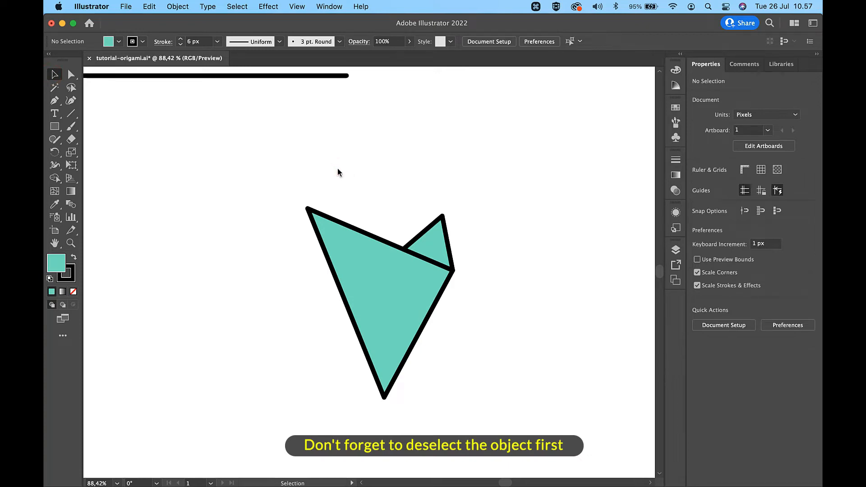
Draw a small closed head triangle from the neck's apex along its right edge, with its tip at about X 607, Y 417 px.
click(54, 100)
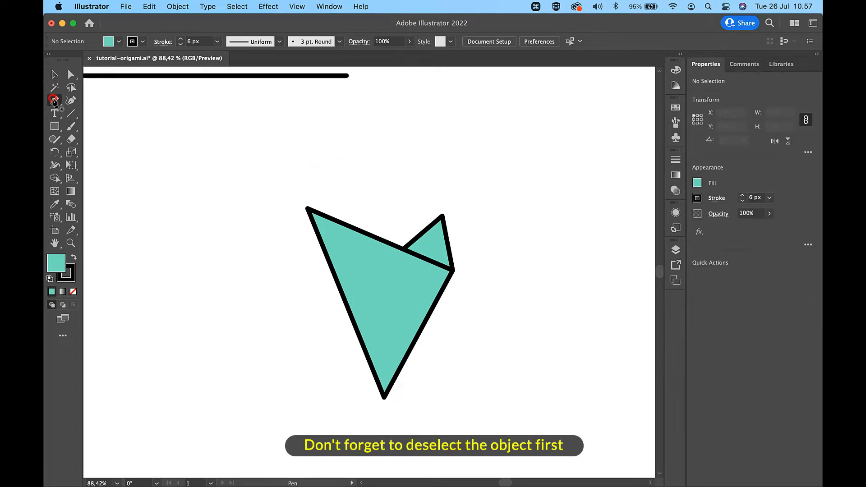
click(442, 217)
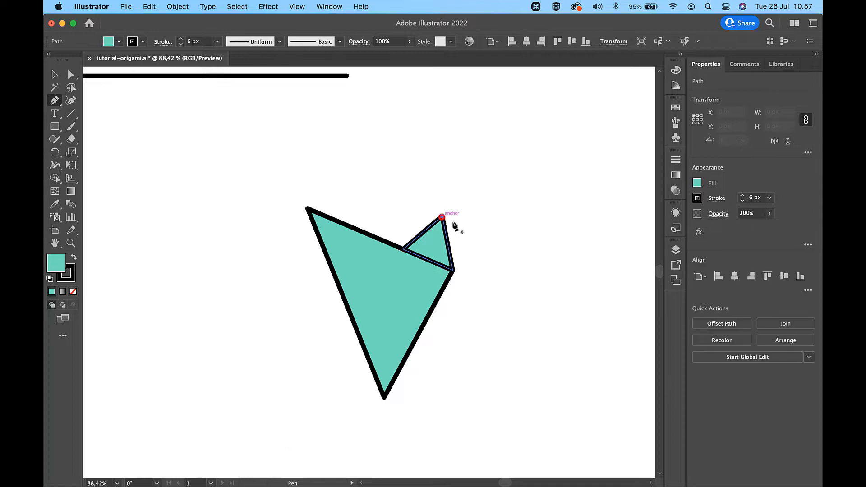
click(482, 231)
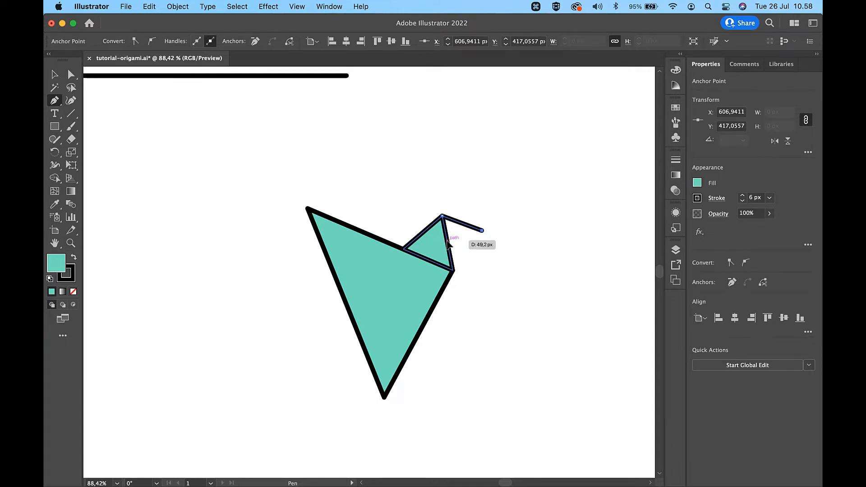
click(447, 241)
click(442, 216)
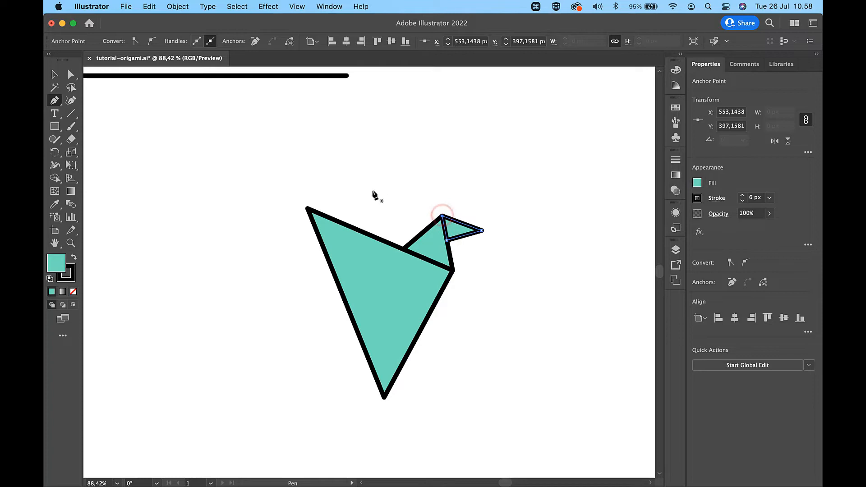
click(54, 74)
click(259, 147)
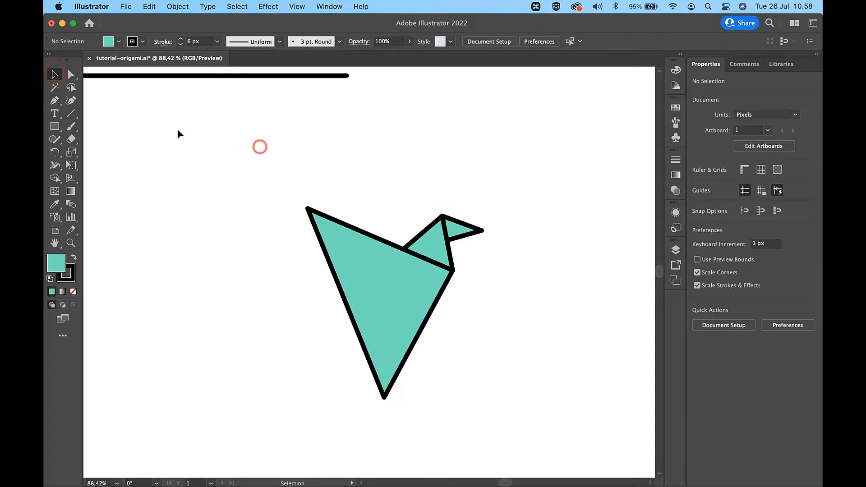
Draw a closed triangle from the body's upper-left corner along its left edge, with its outer tip at about X 302, Y 463 px.
click(54, 101)
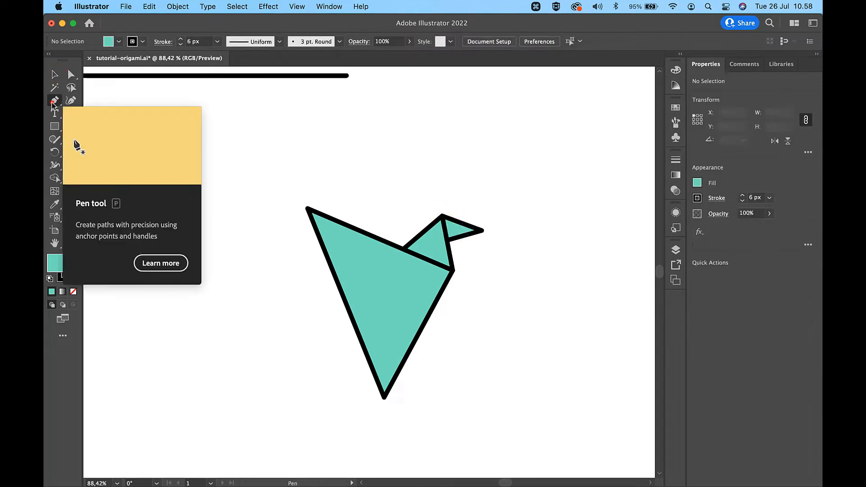
click(308, 210)
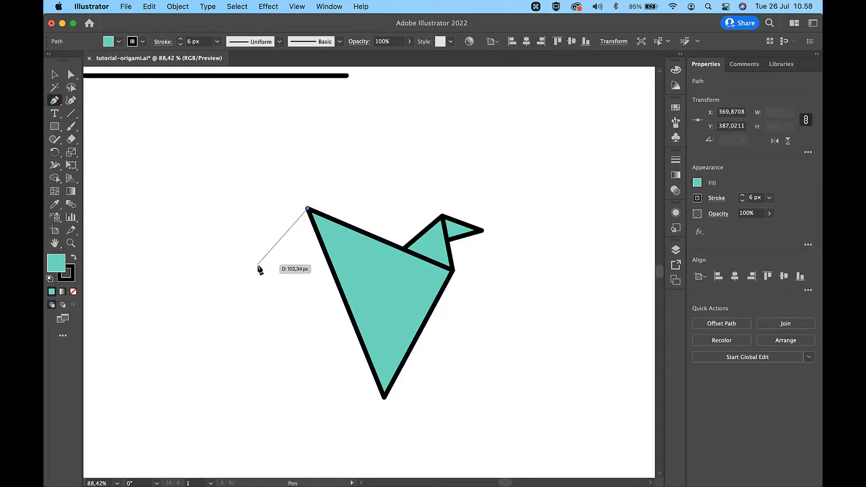
click(258, 265)
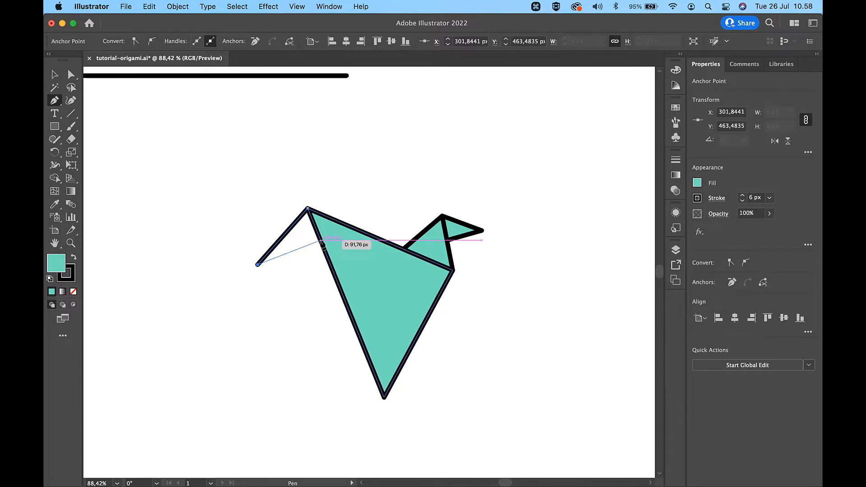
click(321, 241)
click(308, 208)
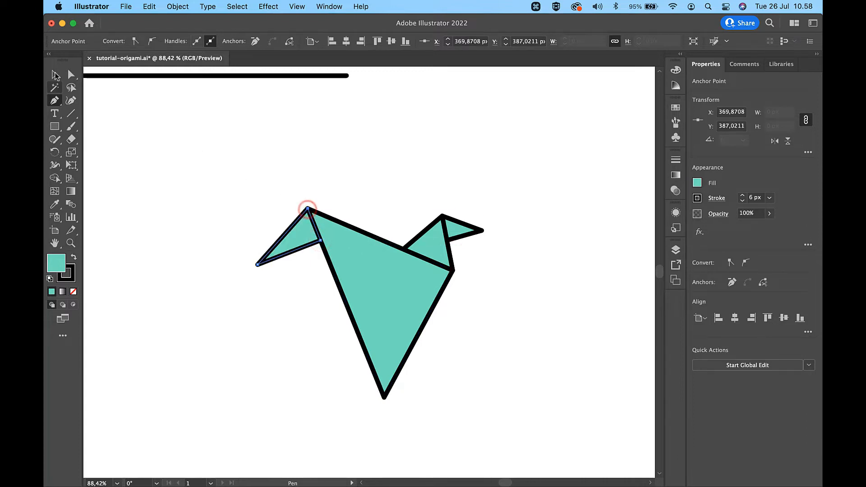
click(54, 74)
click(216, 149)
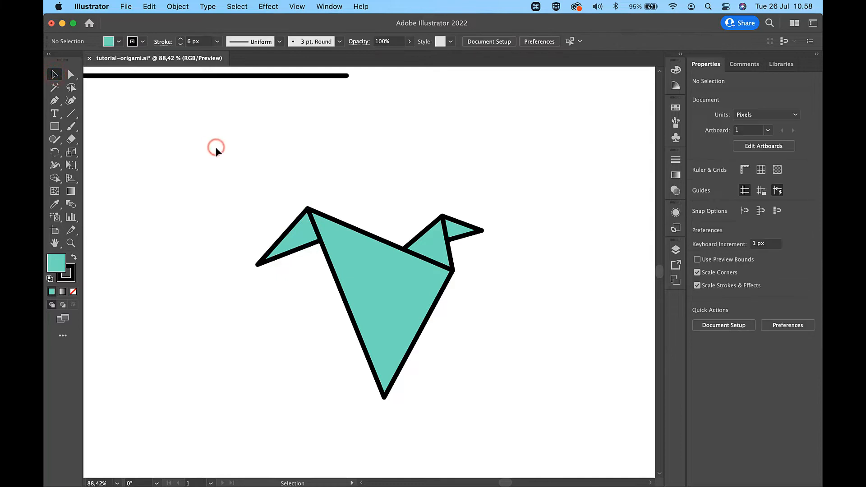
Draw a second closed triangle about 63 by 64 px on the body's left edge, overlapping the underside of the first left-hand triangle.
scroll(215, 147, down, 1)
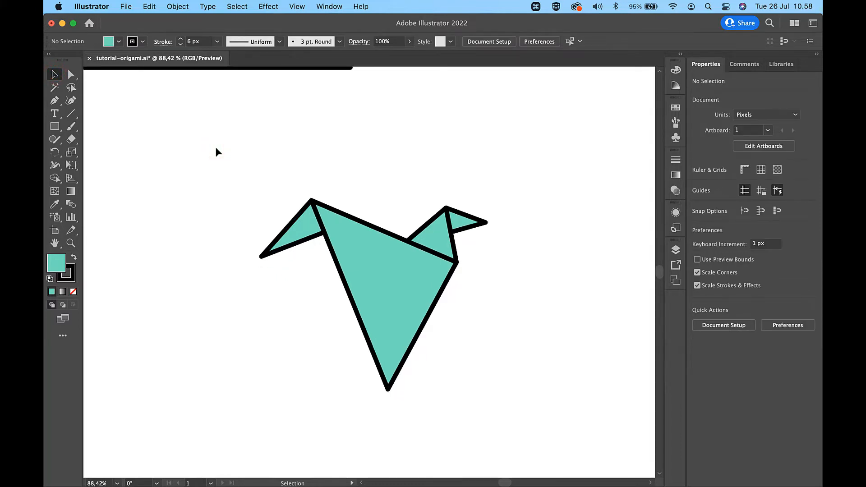
click(55, 101)
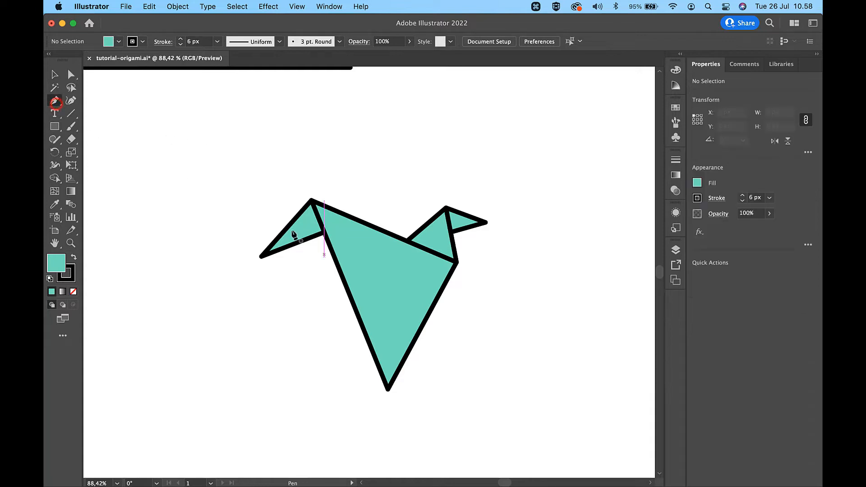
click(332, 250)
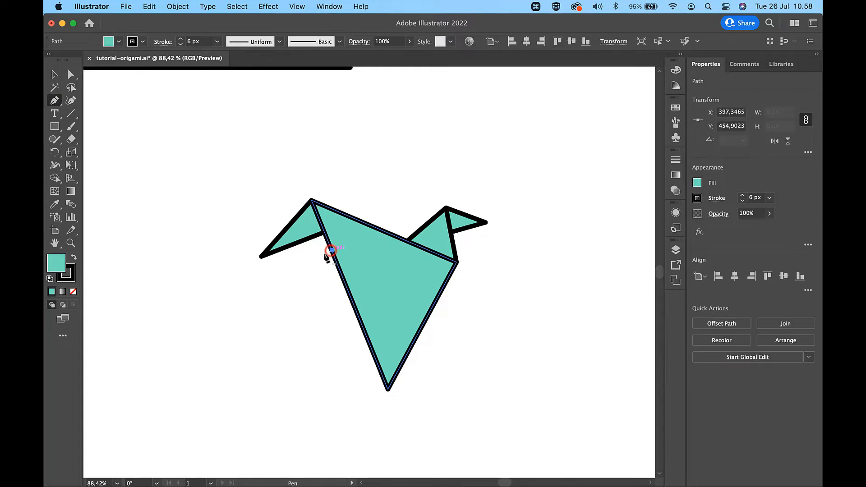
click(285, 268)
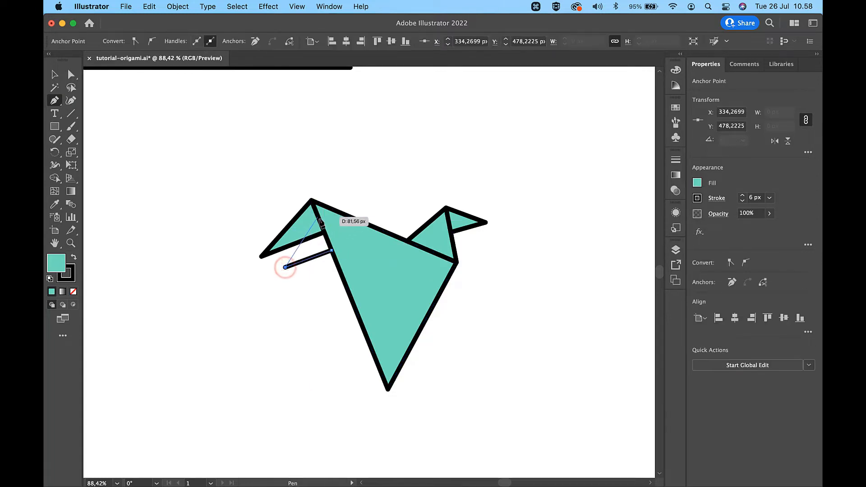
click(319, 220)
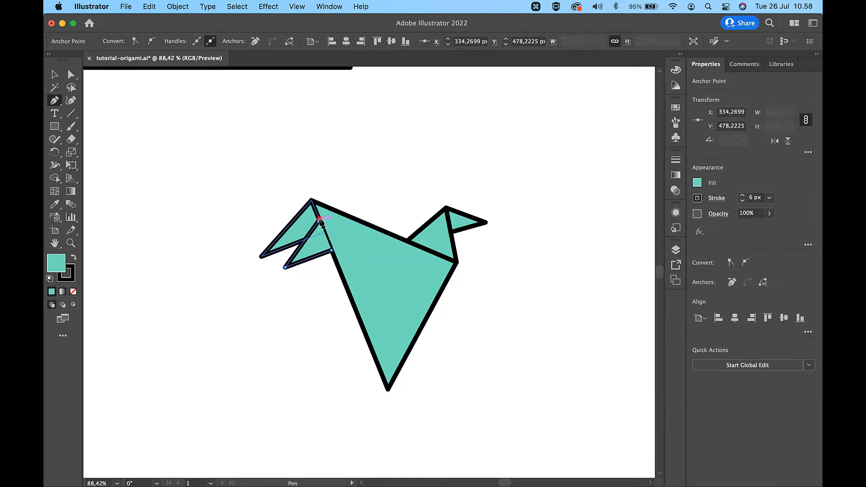
click(331, 250)
click(55, 75)
click(200, 160)
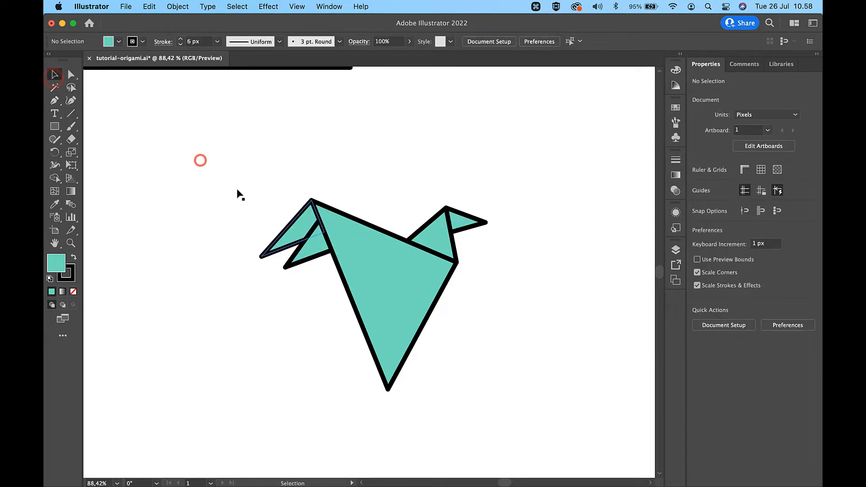
Send the smaller left-hand triangle backward behind the larger one beside it, and deselect it.
click(316, 250)
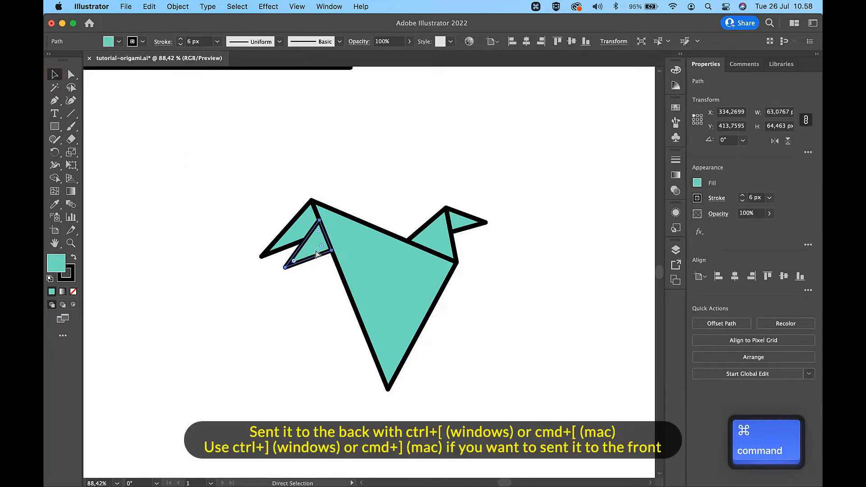
key(super+bracketleft)
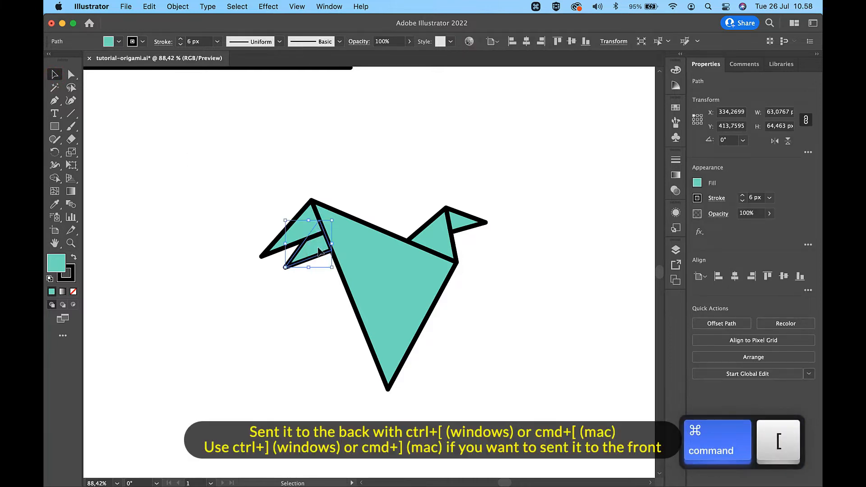
click(385, 176)
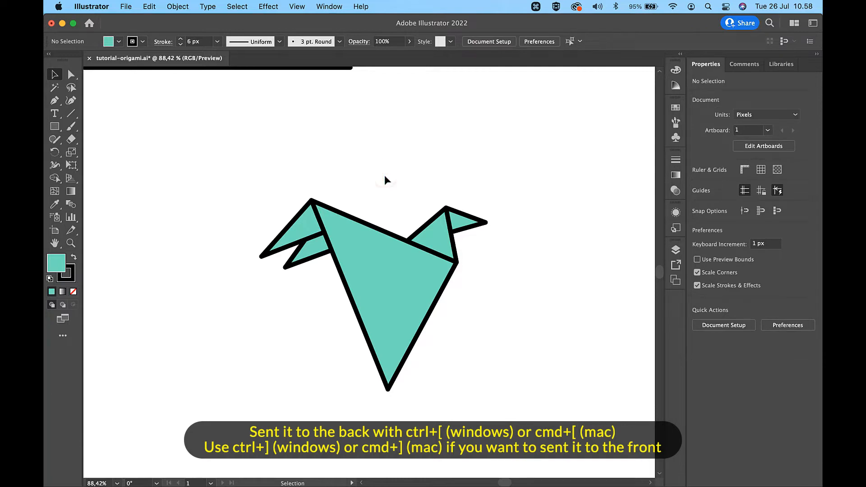
Draw a narrow closed triangle from the body's bottom tip along its left edge, with its lower tip at about X 433, Y 760 px, and deselect it.
click(54, 101)
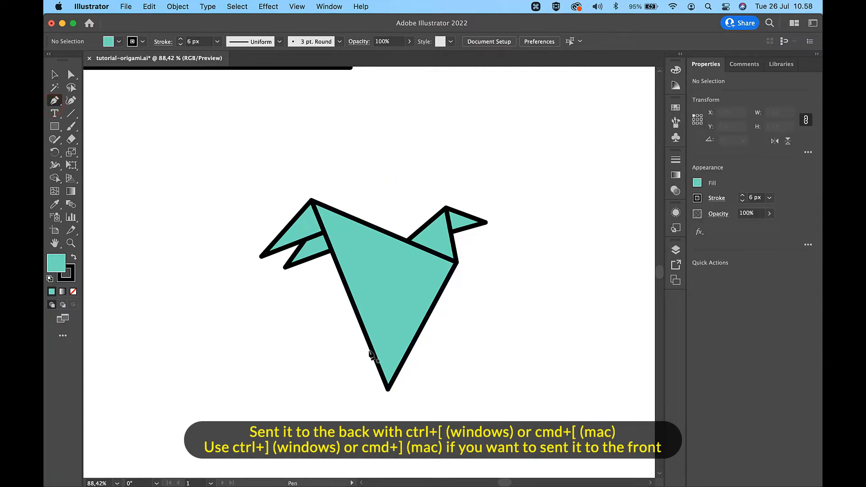
scroll(370, 355, down, 1)
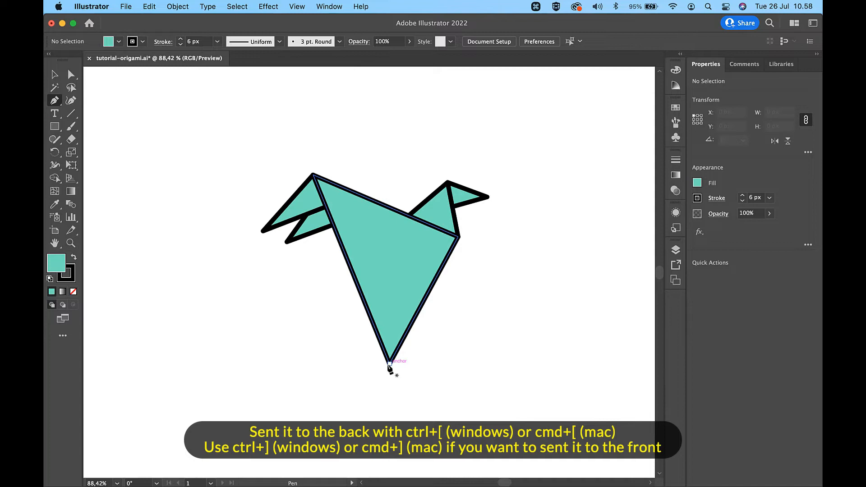
scroll(389, 367, down, 1)
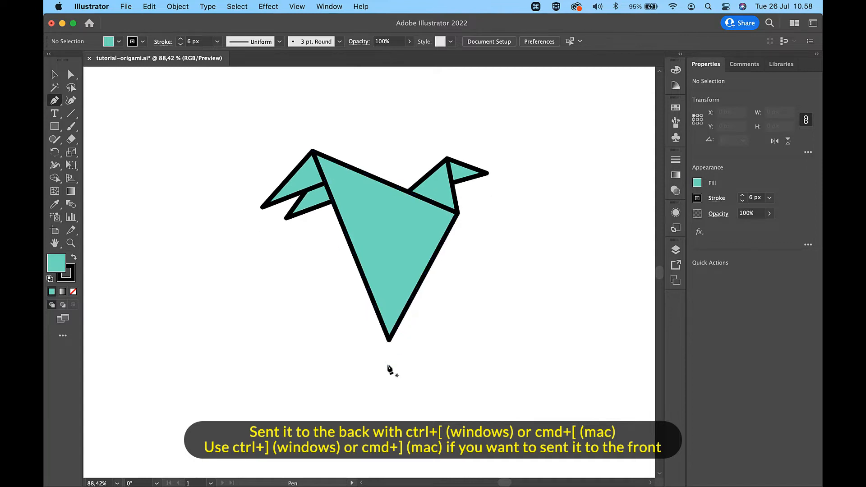
click(388, 340)
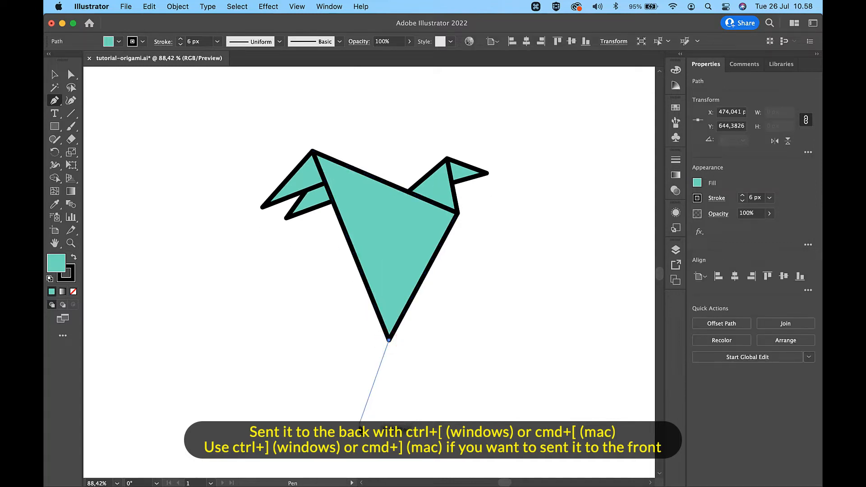
click(359, 425)
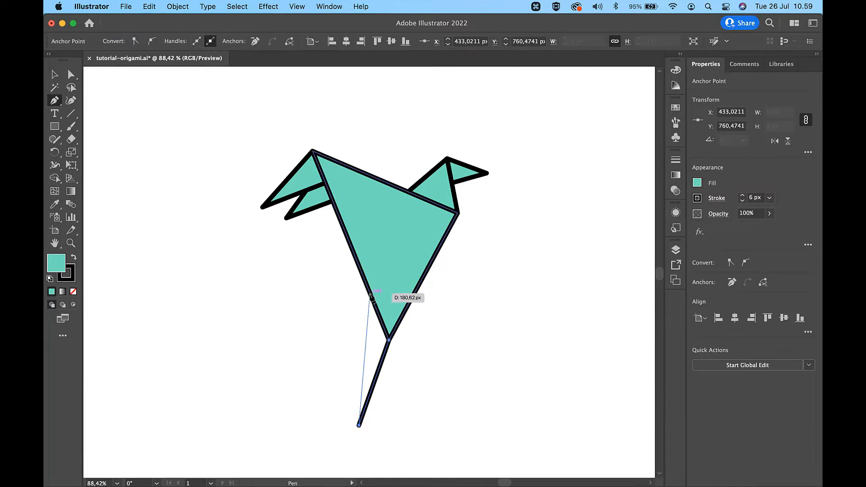
click(370, 294)
click(388, 340)
click(54, 75)
click(378, 118)
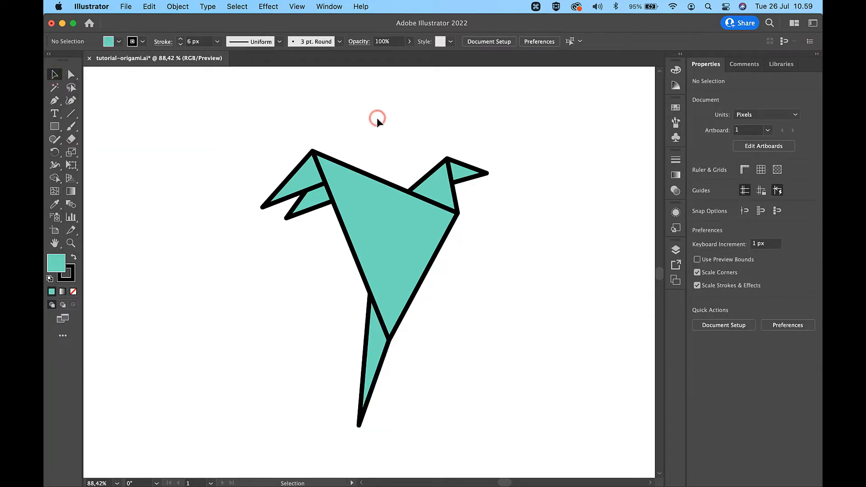
Draw a closed triangle over the lower body, joining its right corner, its left edge at about X 427, Y 527 px, and its bottom tip, and deselect it.
click(54, 100)
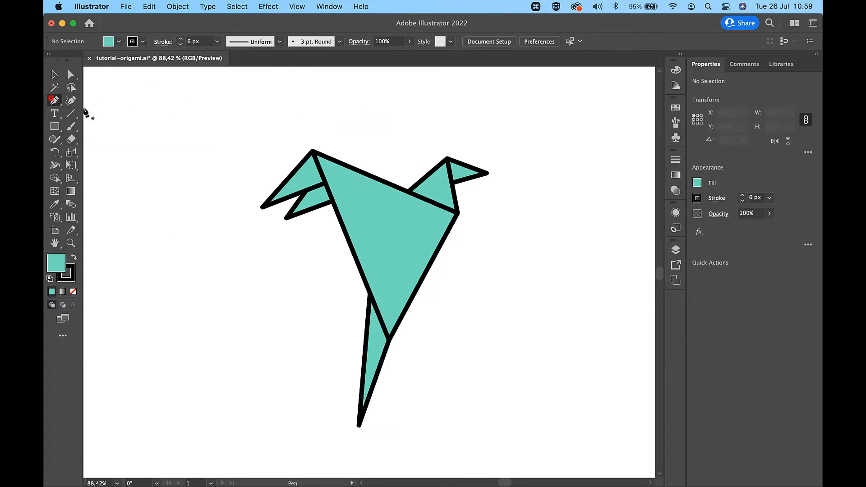
click(458, 212)
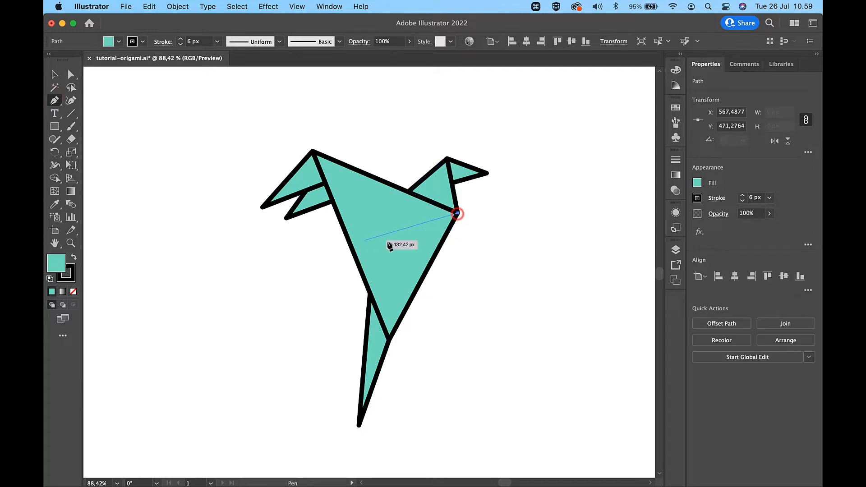
click(356, 254)
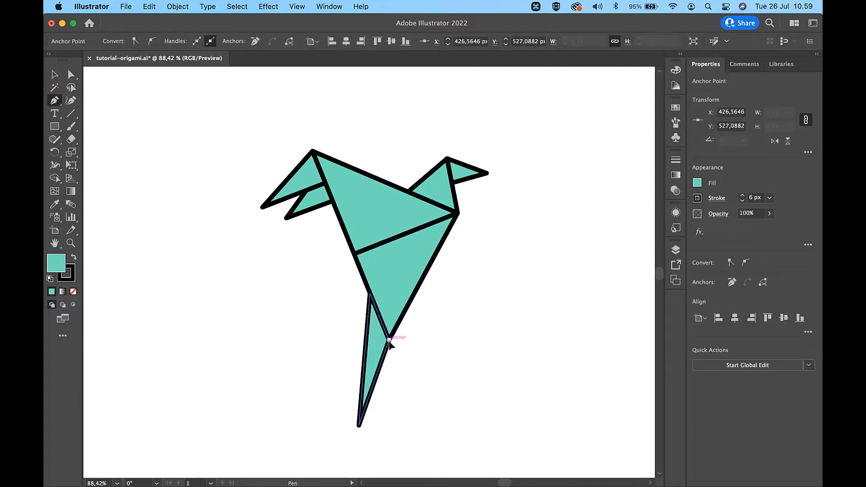
click(389, 340)
click(458, 213)
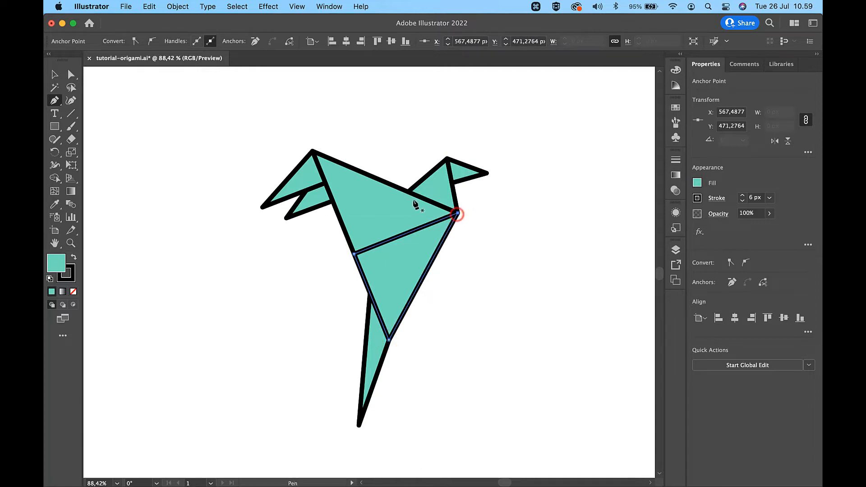
key(v)
click(163, 141)
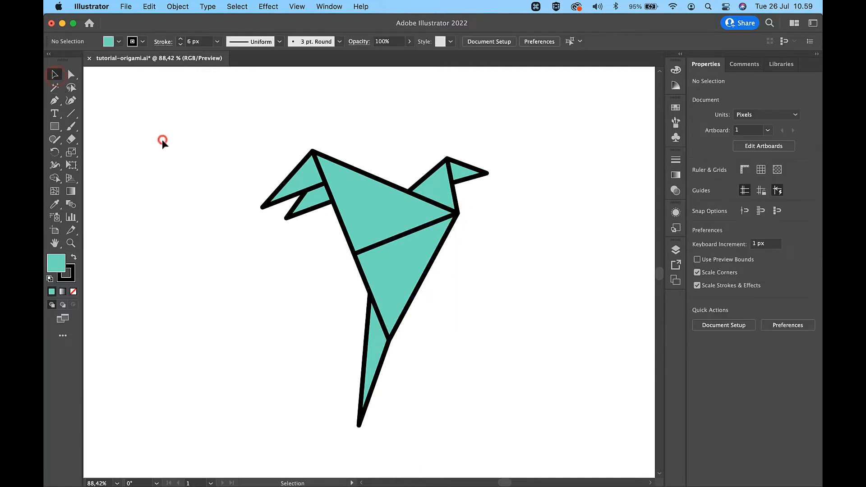
Recolor the neck triangle with the darker green swatch's fill using the Eyedropper.
scroll(162, 139, up, 3)
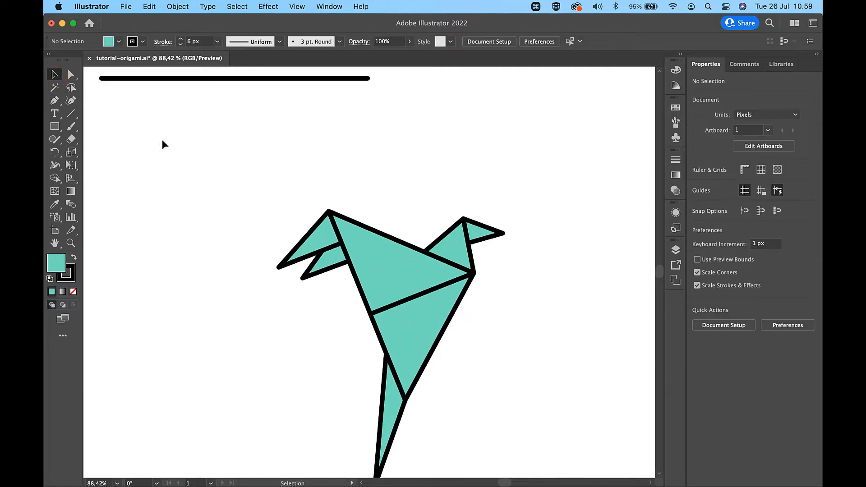
click(452, 248)
scroll(452, 247, up, 5)
key(i)
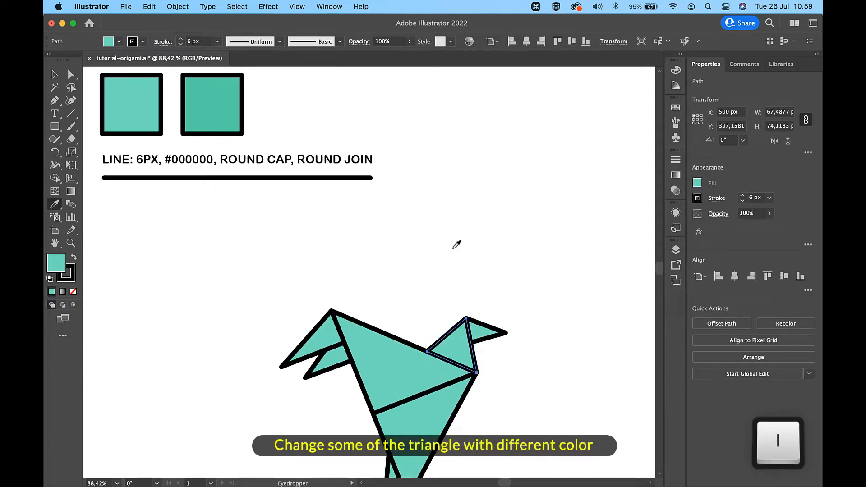
click(210, 98)
Apply the darker green swatch to both triangles beside the body's upper-left edge together, and deselect them.
click(51, 74)
click(319, 337)
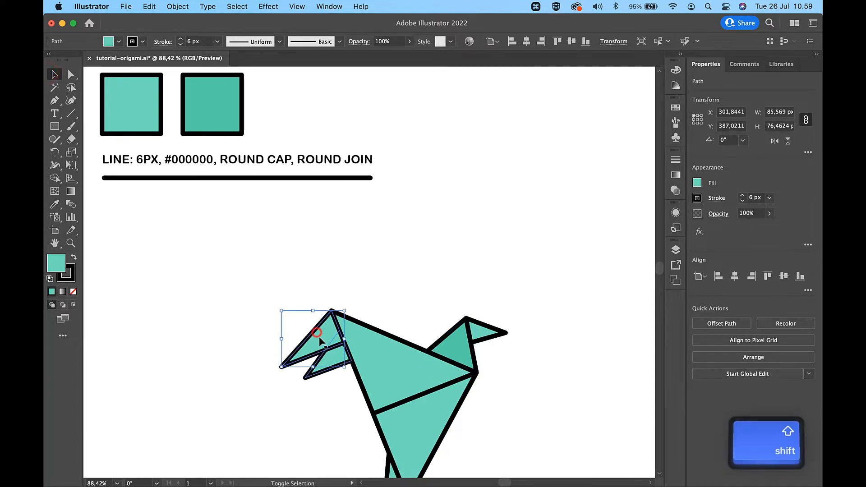
shift+click(336, 365)
key(i)
click(207, 104)
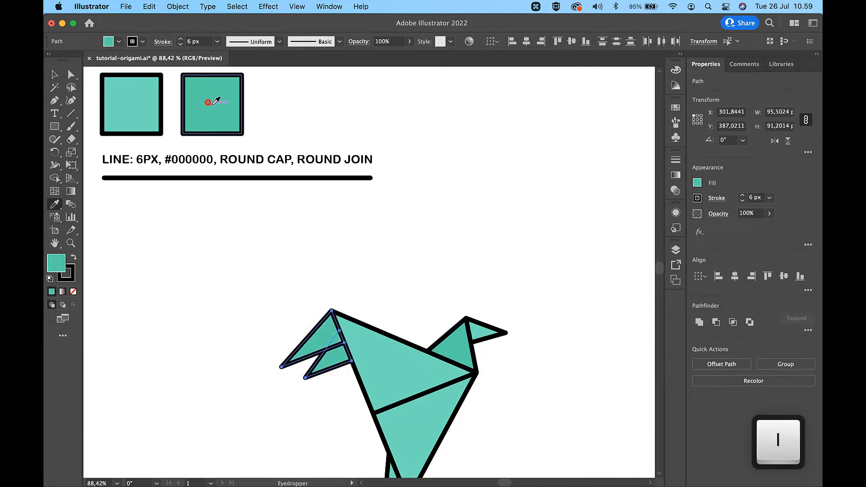
key(v)
scroll(402, 204, down, 1)
click(401, 203)
Fill the triangle covering the lower body with the darker green sampled from the second swatch.
scroll(402, 204, down, 3)
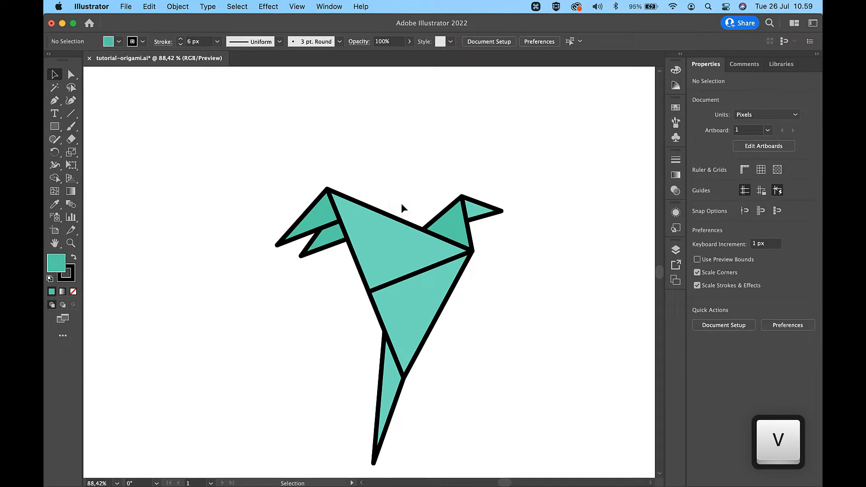
click(425, 301)
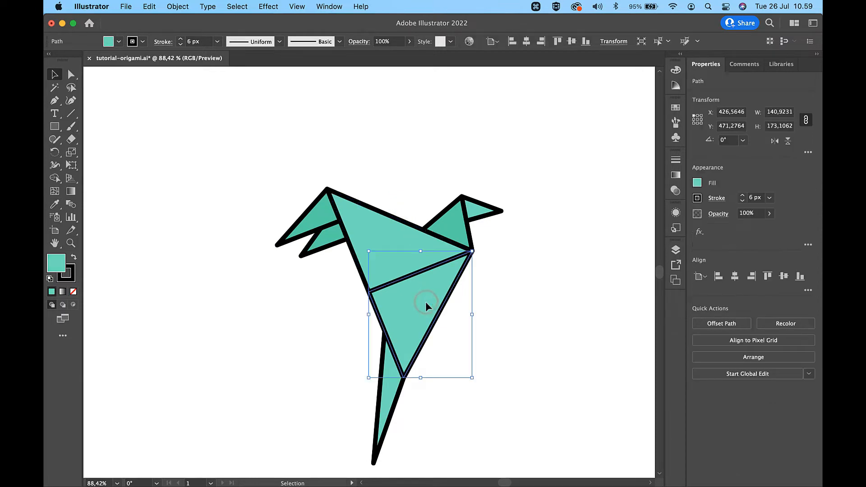
scroll(426, 301, up, 2)
key(i)
scroll(208, 88, up, 1)
click(205, 87)
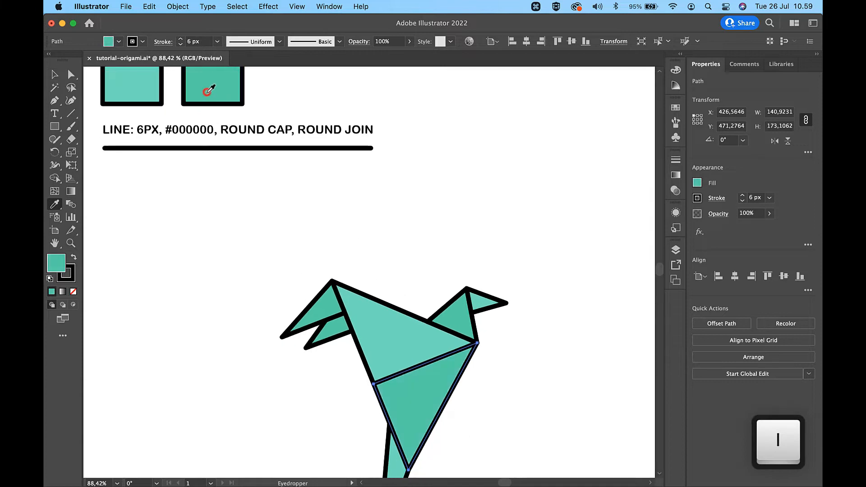
scroll(207, 91, down, 3)
key(v)
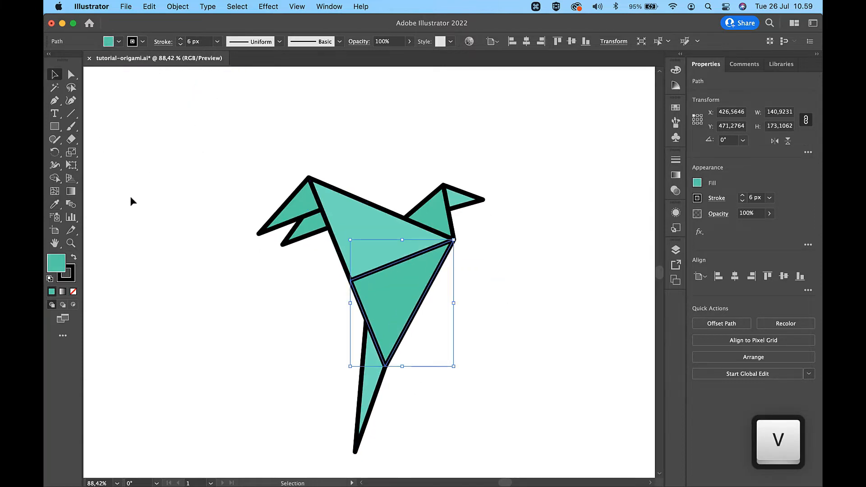
Remove the stroke from the dark green lower body triangle, and deselect it.
click(72, 277)
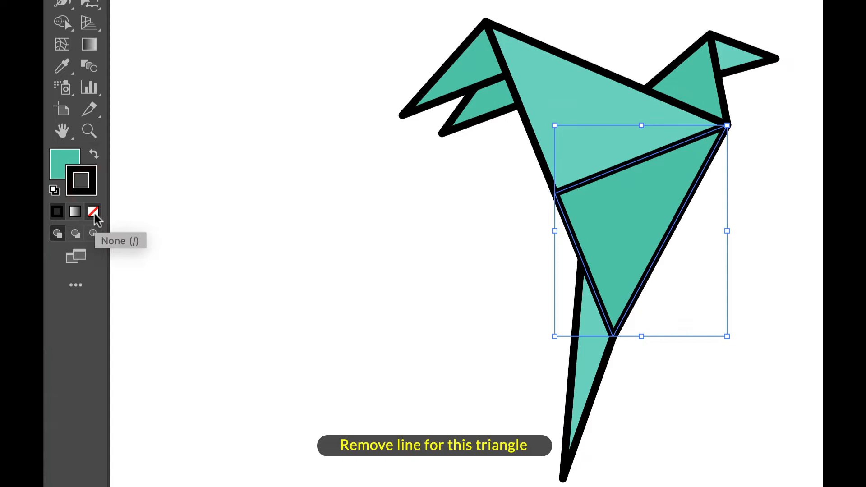
click(90, 223)
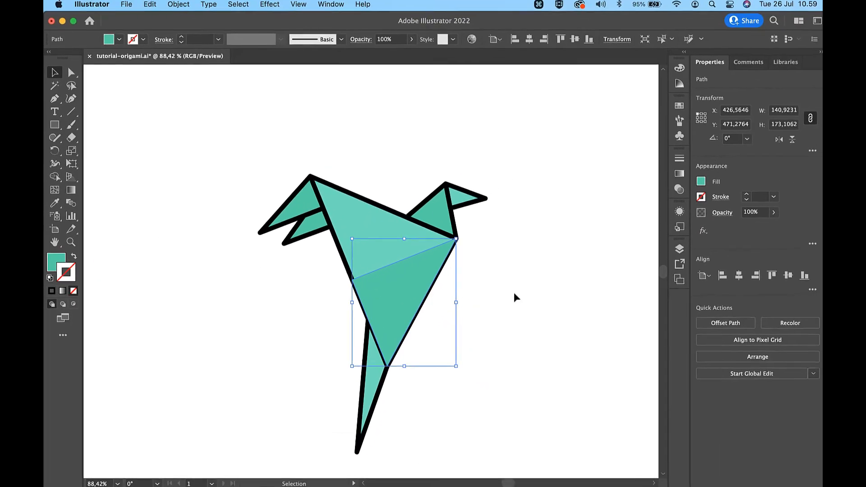
click(845, 215)
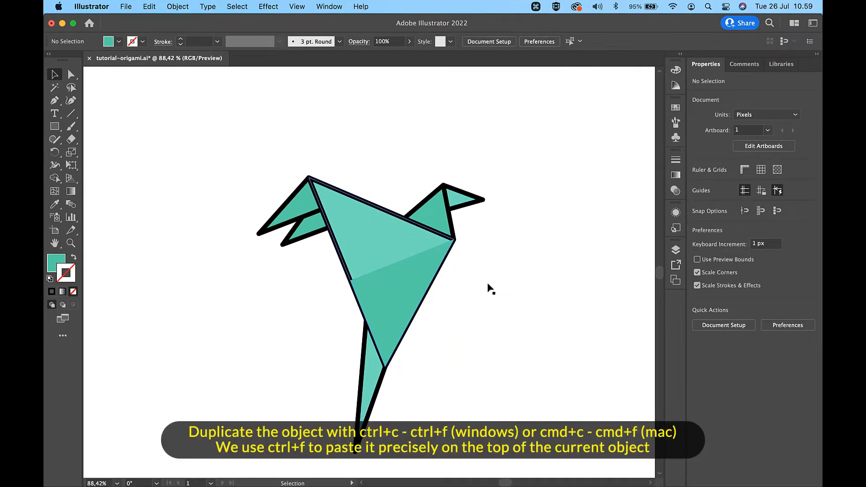
Duplicate the large body triangle in place, pasting the copy directly in front of the original.
click(362, 246)
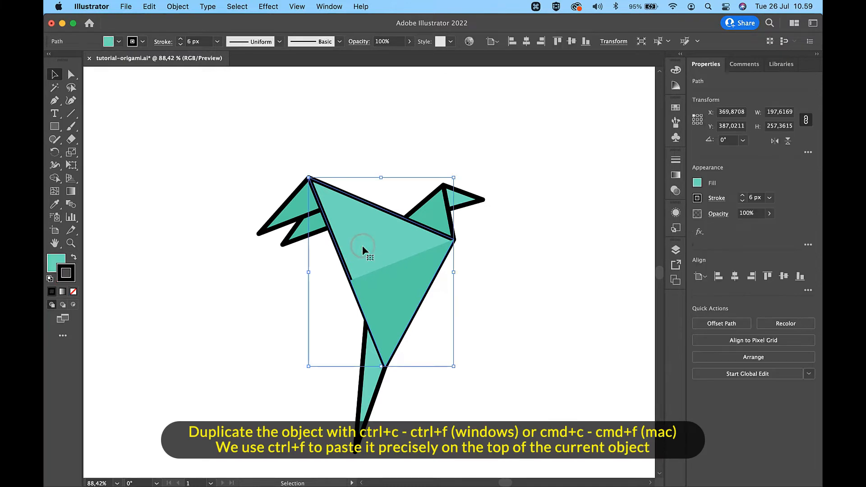
key(super+c)
key(super+f)
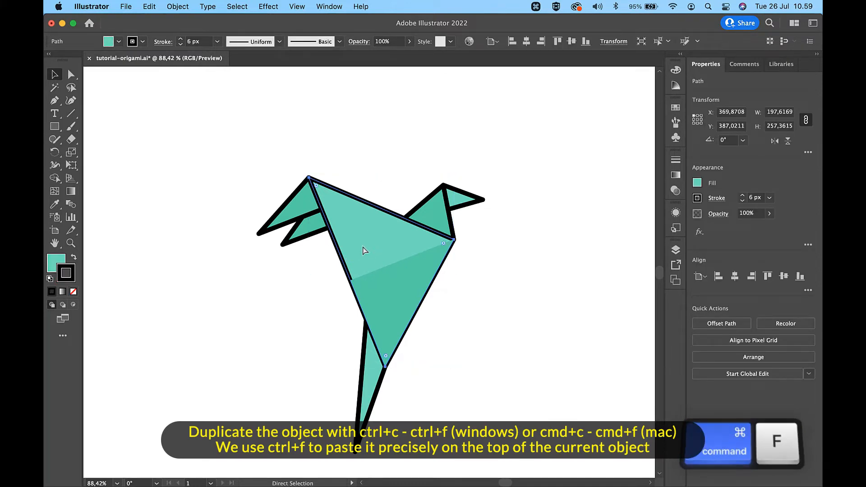
Nudge the duplicated body triangle to an offset of 20 px right and 20 px down from the original, and deselect it.
key(shift+Down)
key(shift+Down)
key(shift+Left)
key(shift+Left)
key(shift+Right)
key(shift+Right)
key(shift+Right)
key(shift+Right)
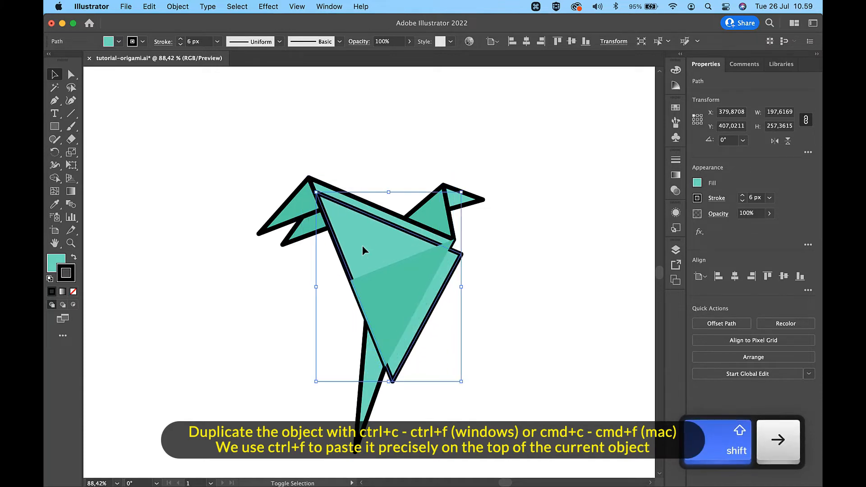
key(shift+Left)
key(shift+Left)
key(shift+Up)
key(shift+Up)
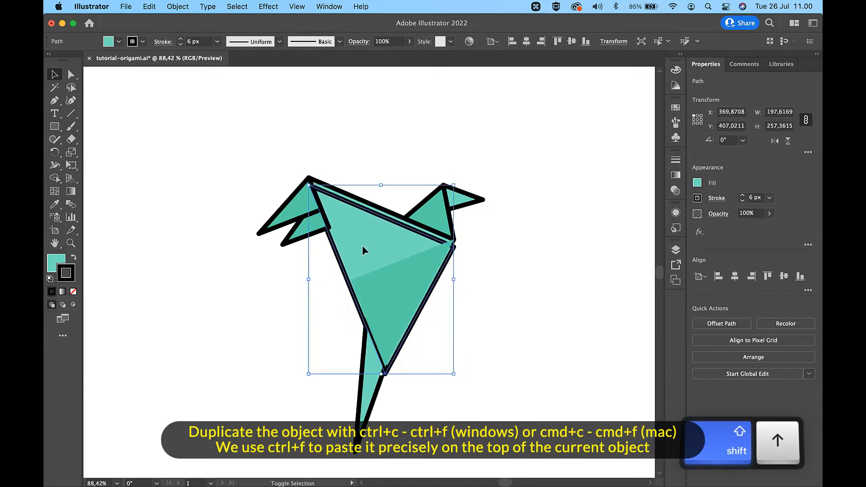
key(shift+Down)
key(shift+Down)
key(shift+Right)
key(shift+Right)
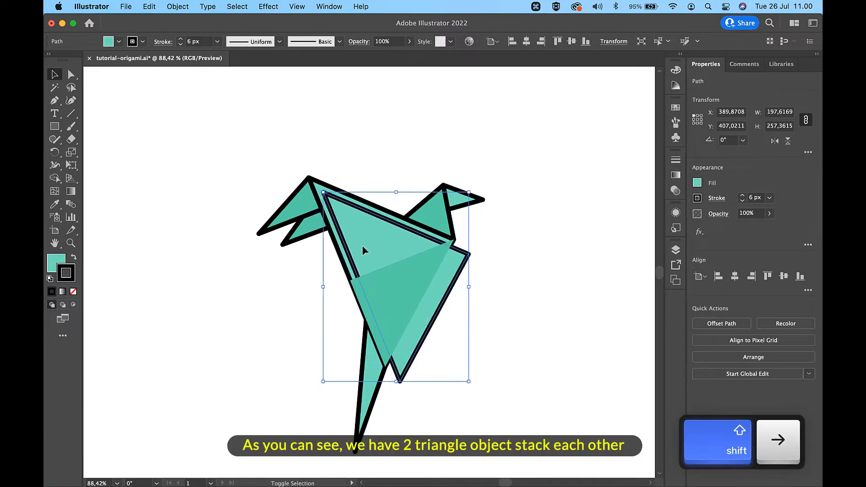
click(330, 146)
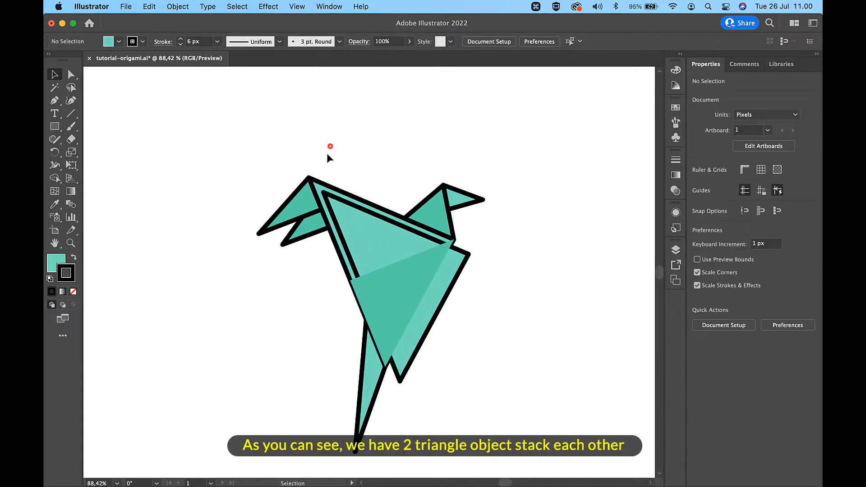
Remove the stroke from the original large body triangle, keeping its light green fill, and deselect it.
click(317, 181)
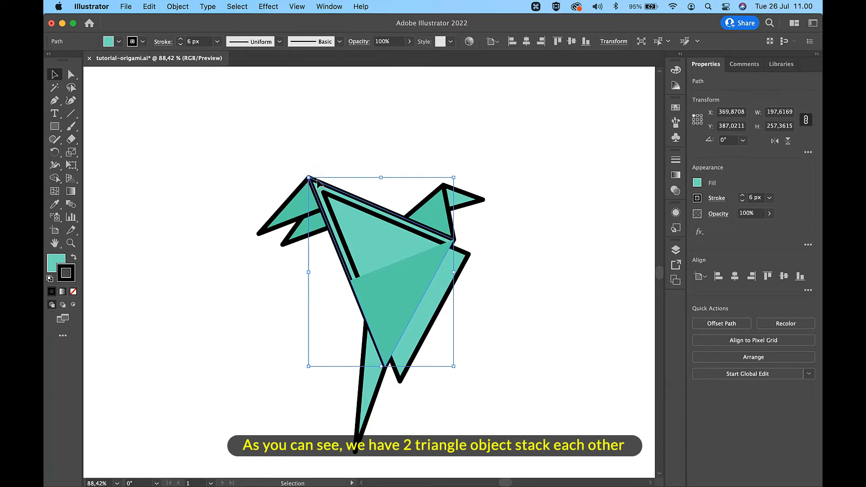
click(74, 292)
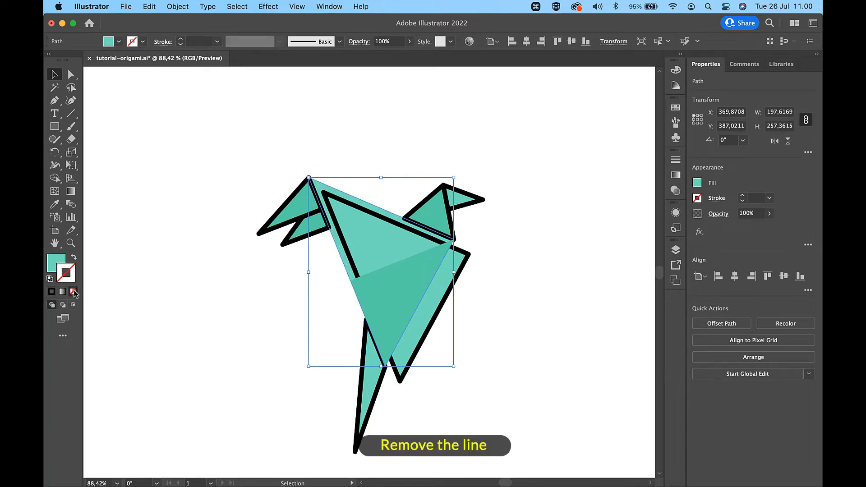
click(199, 251)
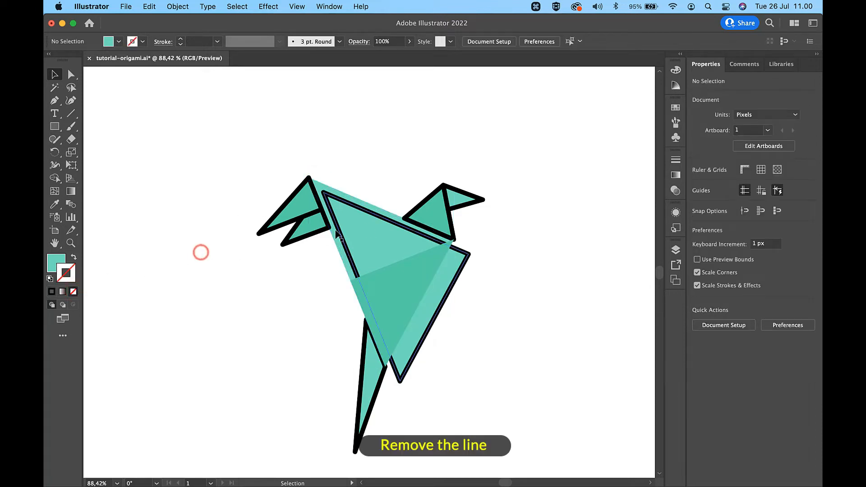
Remove the fill from the offset copy of the body triangle, keeping its black outline, and deselect it.
click(368, 225)
click(57, 260)
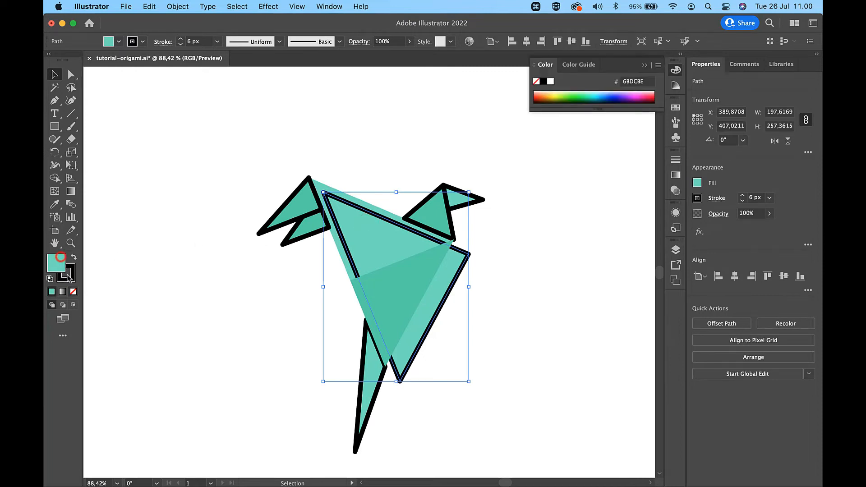
click(74, 292)
click(226, 288)
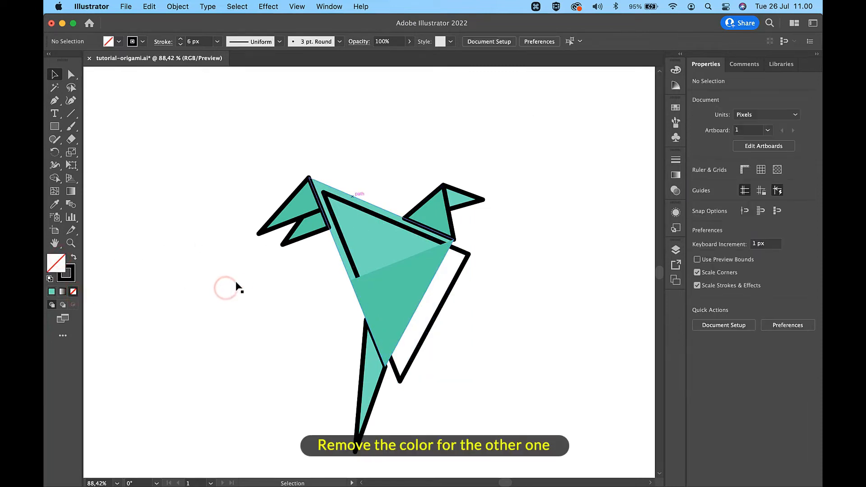
Nudge the outline-only triangle 20 px left and 20 px up so it aligns exactly over the original body triangle.
click(356, 209)
key(shift+Left)
key(shift+Left)
key(shift+Left)
key(shift+Left)
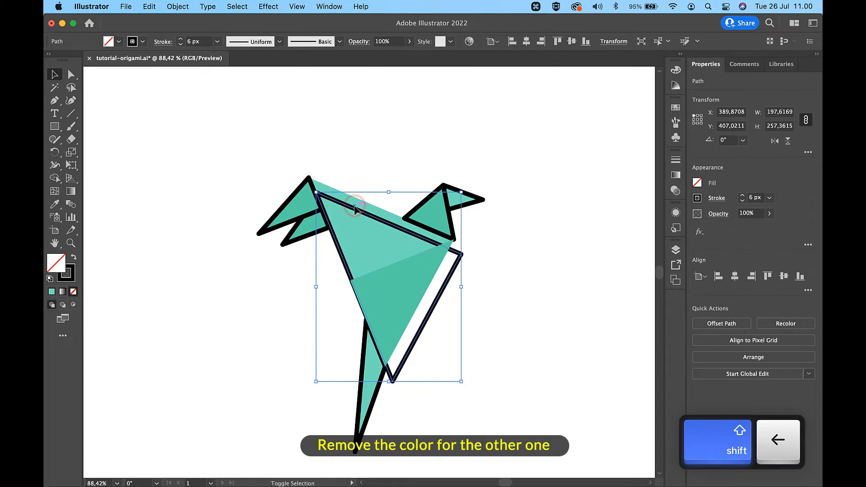
key(shift+Up)
key(shift+Up)
key(shift+Up)
key(shift+Up)
key(shift+Right)
key(shift+Left)
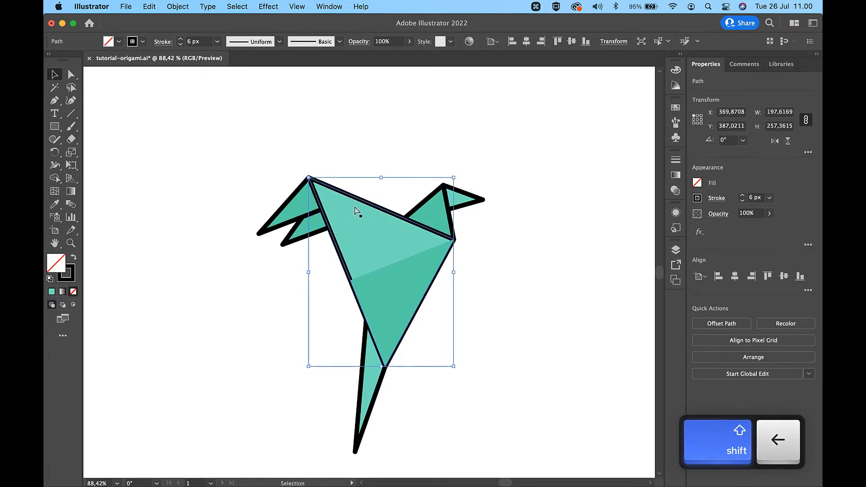
Bring the outline-only body triangle forward above the green fills so its whole black outline shows, and deselect it.
key(super+bracketright)
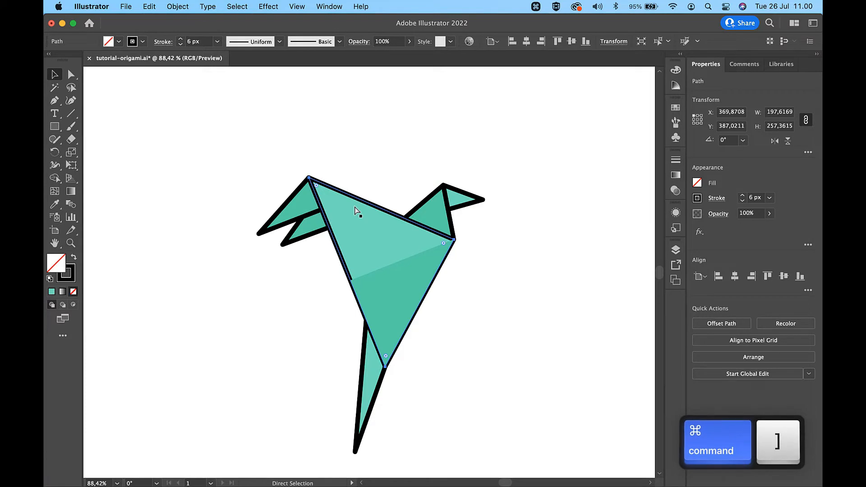
key(super+bracketright)
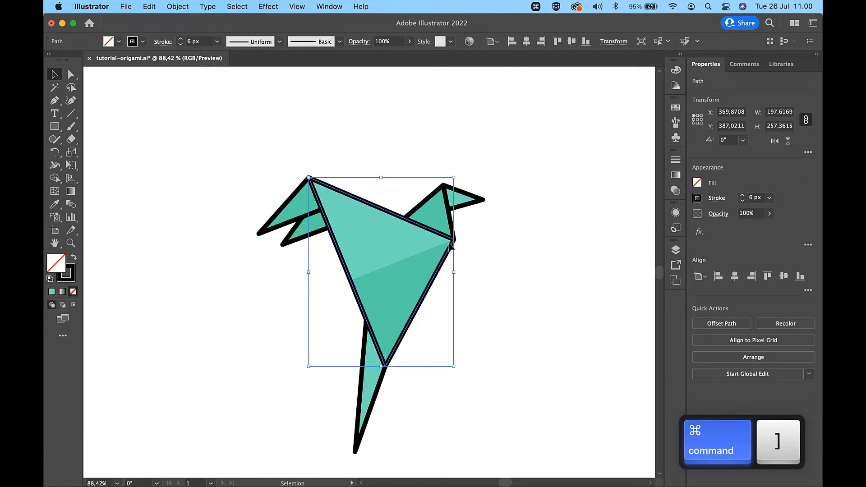
click(519, 270)
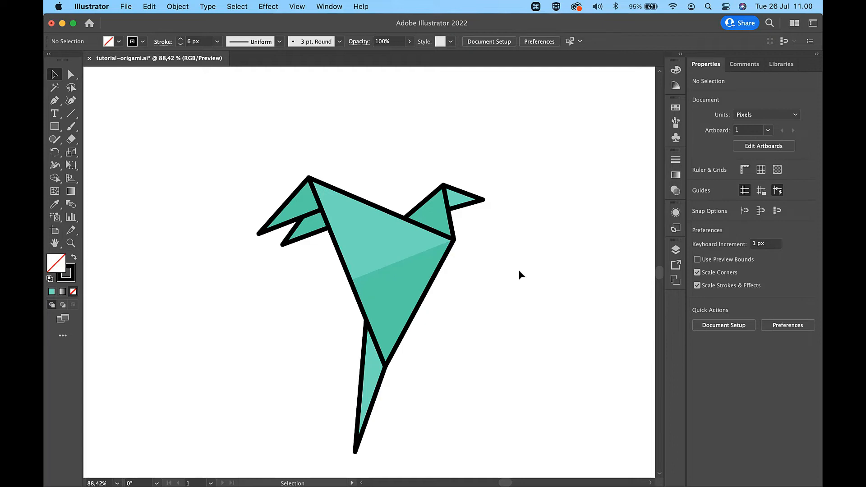
Draw a 6 px black line along the boundary between the two body greens, from the right corner to the body's left edge.
click(72, 115)
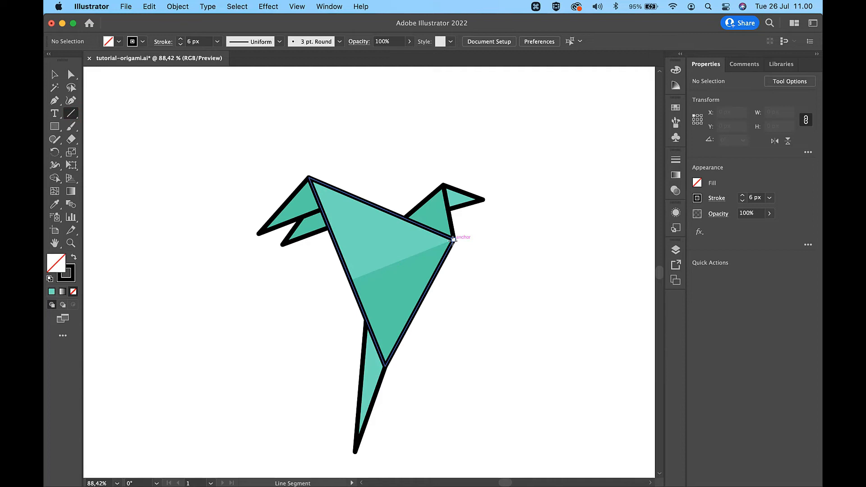
click(453, 239)
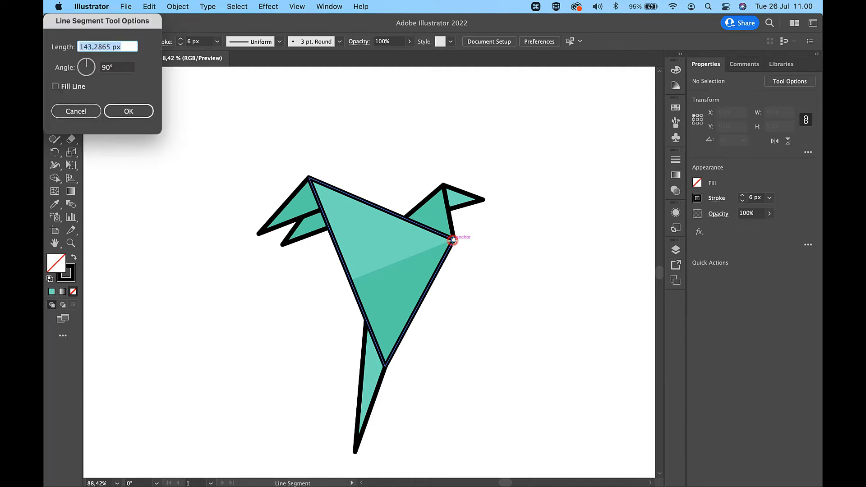
click(81, 114)
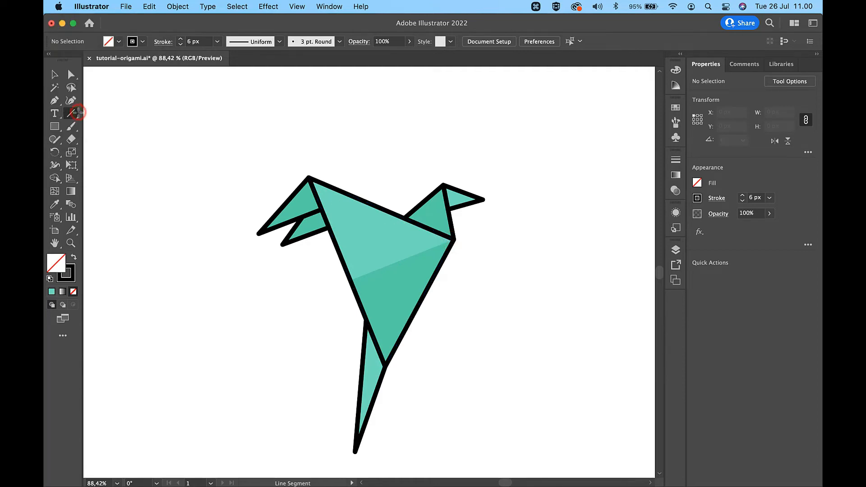
drag(453, 239, 350, 280)
scroll(425, 240, up, 5)
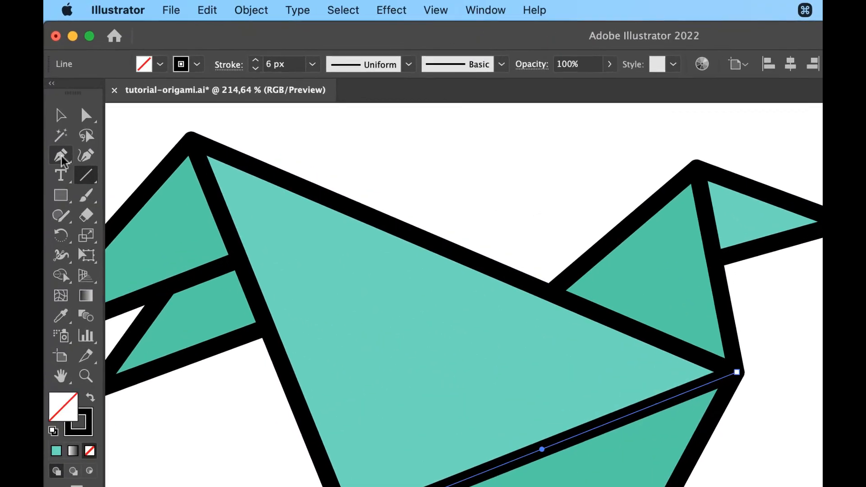
Add three anchor points along the left half of the body's inner fold line.
drag(63, 158, 149, 189)
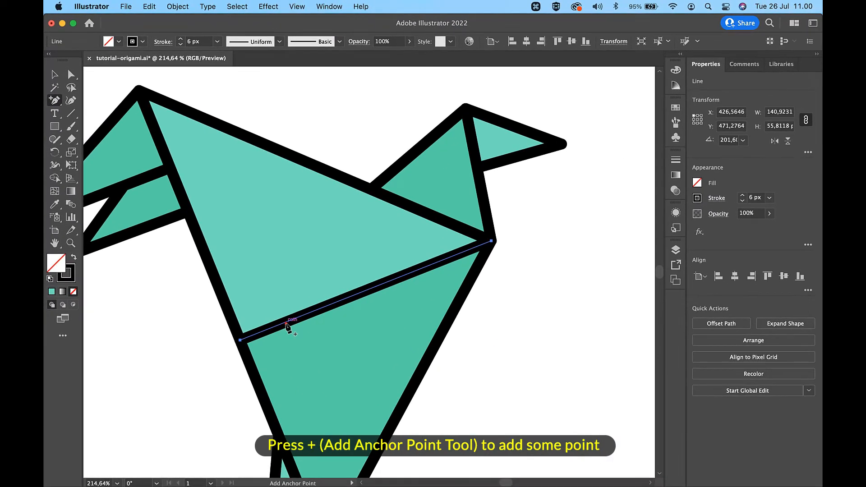
click(286, 322)
click(306, 314)
click(331, 303)
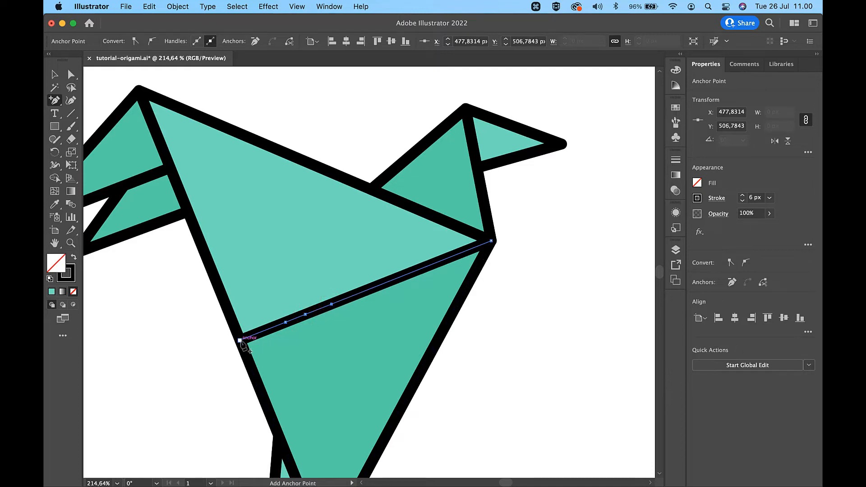
Delete the fold line's left end point so the line stops short of the body's left edge.
click(71, 74)
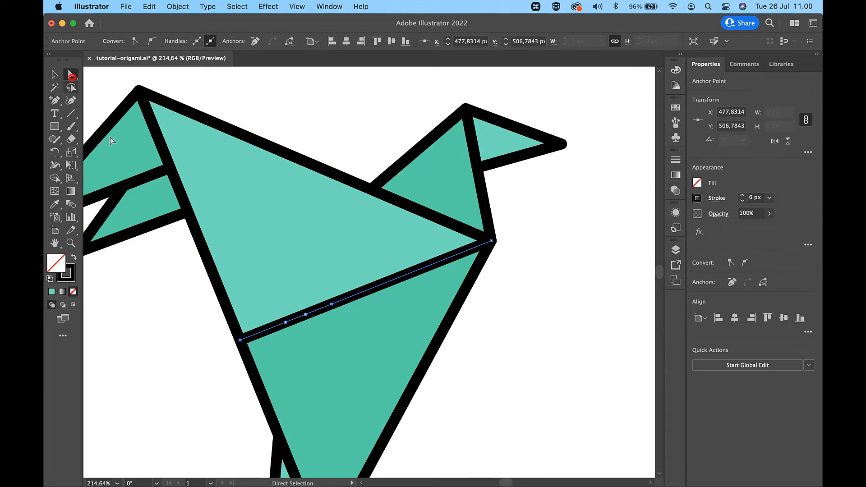
click(240, 340)
key(BackSpace)
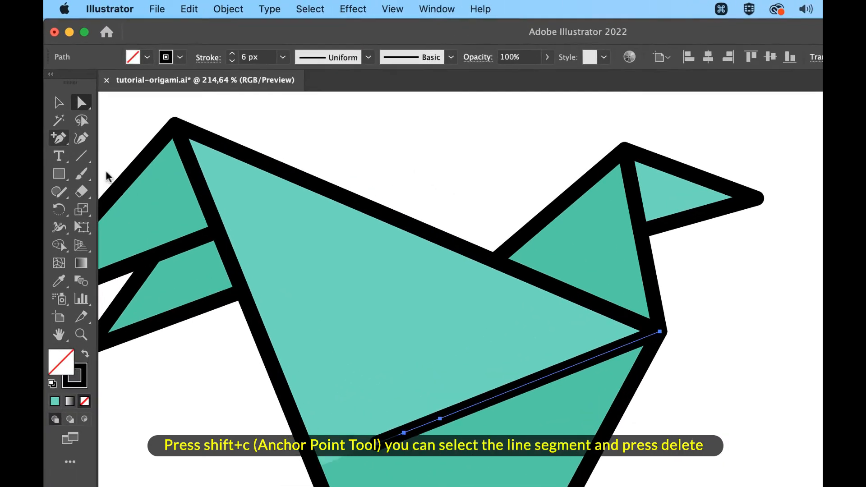
Delete the fold line segment between the second and third added points to leave a short separate dash, and deselect the line.
click(56, 101)
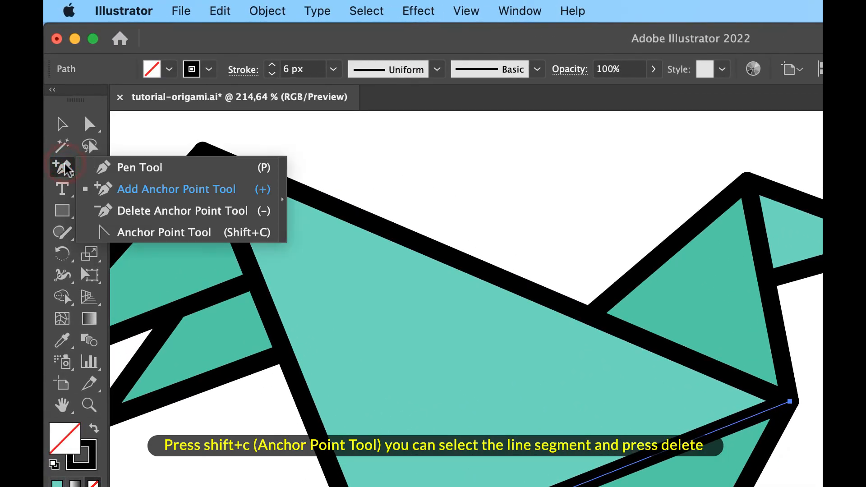
click(133, 234)
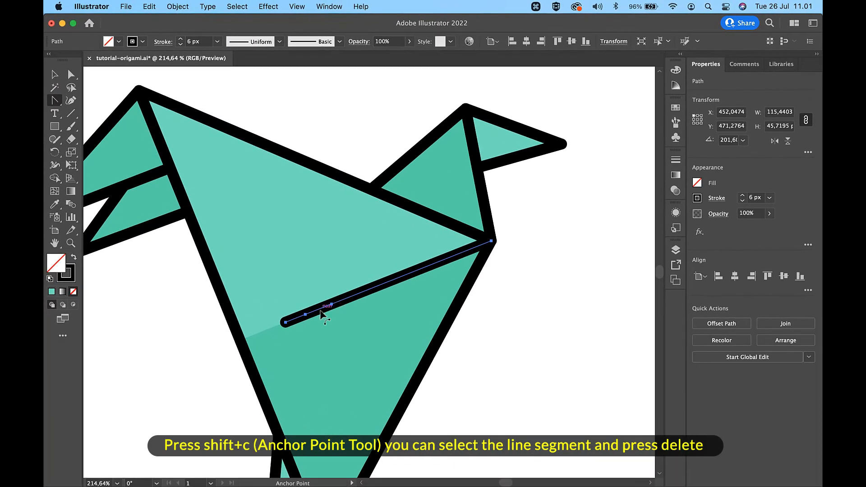
click(321, 311)
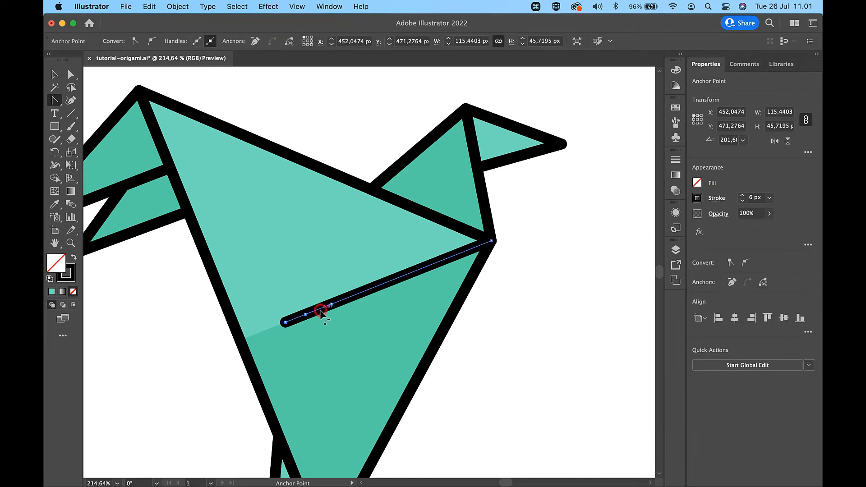
key(BackSpace)
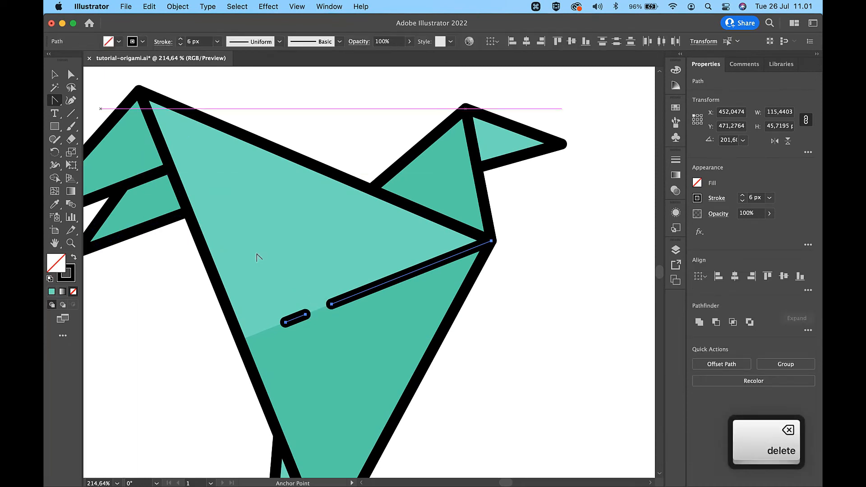
click(56, 74)
click(562, 227)
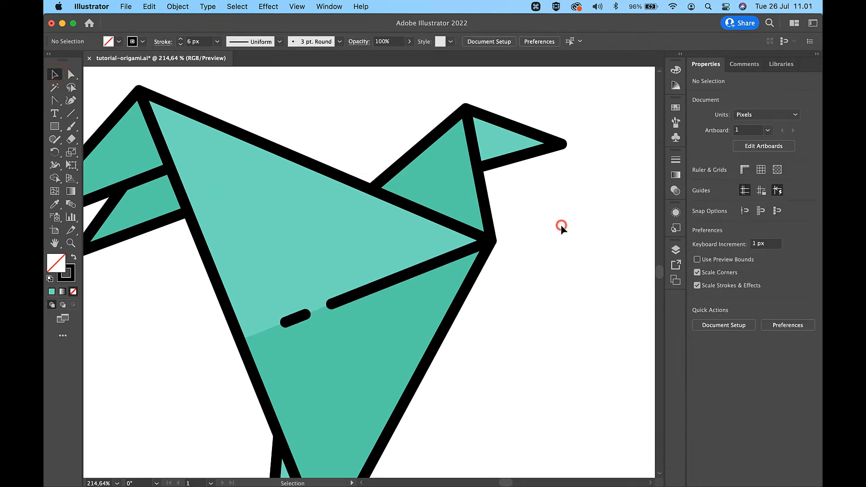
key(super+0)
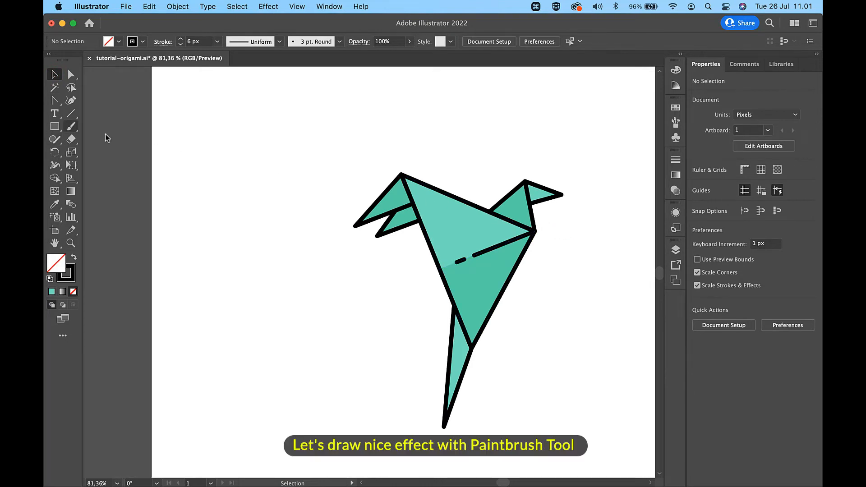
Paint a nearly closed rounded loop about 89 by 92 px over the middle of the body with the 3 pt. Round brush.
click(71, 127)
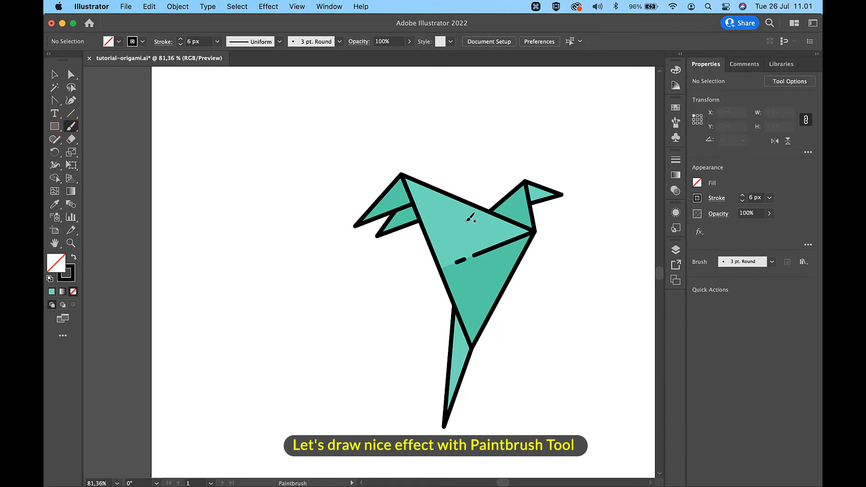
drag(466, 221, 513, 235)
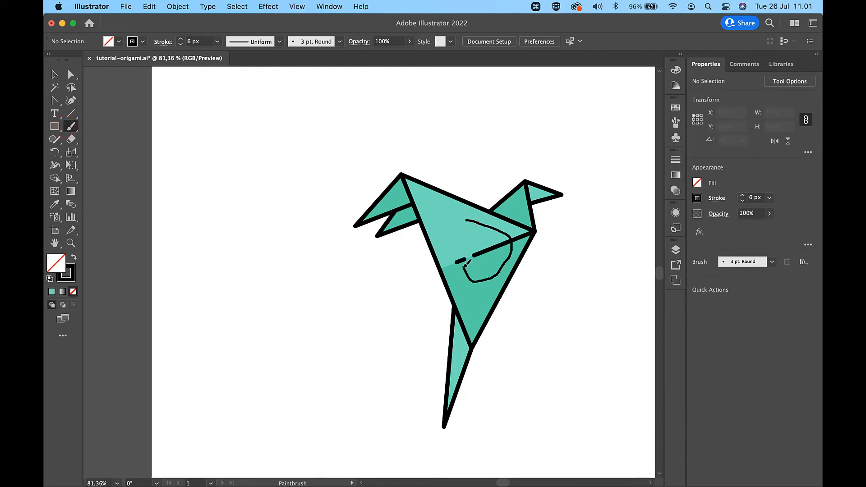
drag(458, 225, 460, 222)
Join the two open ends of the brushed loop and round the joined corner to a radius of about 18 px.
scroll(460, 222, up, 5)
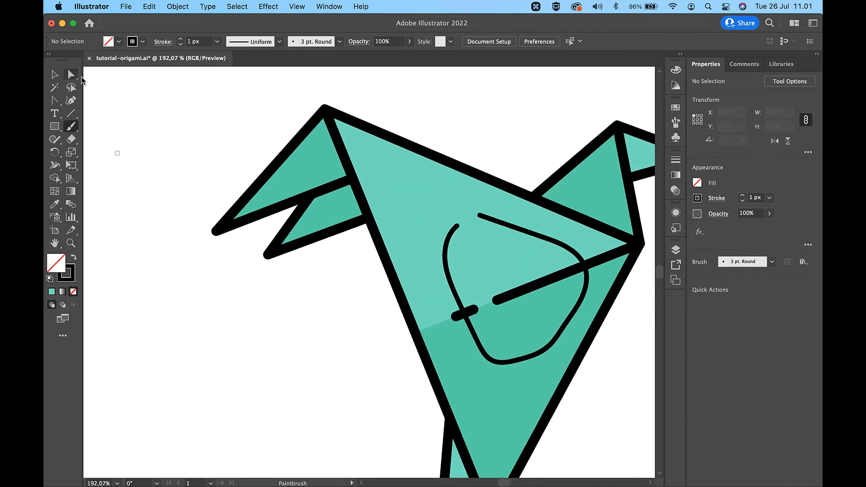
click(71, 75)
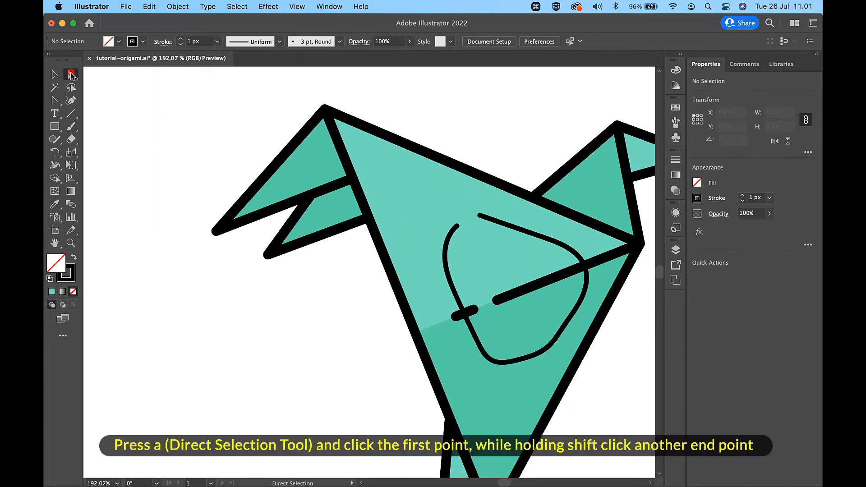
click(479, 216)
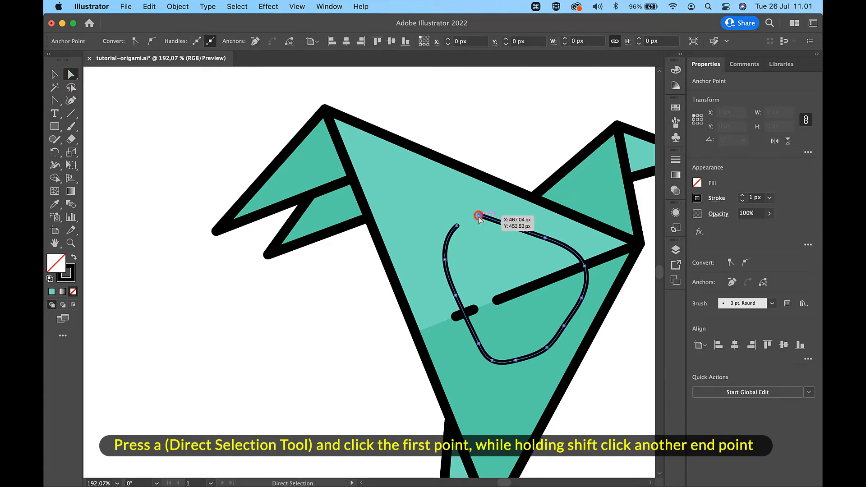
shift+click(457, 226)
key(super+j)
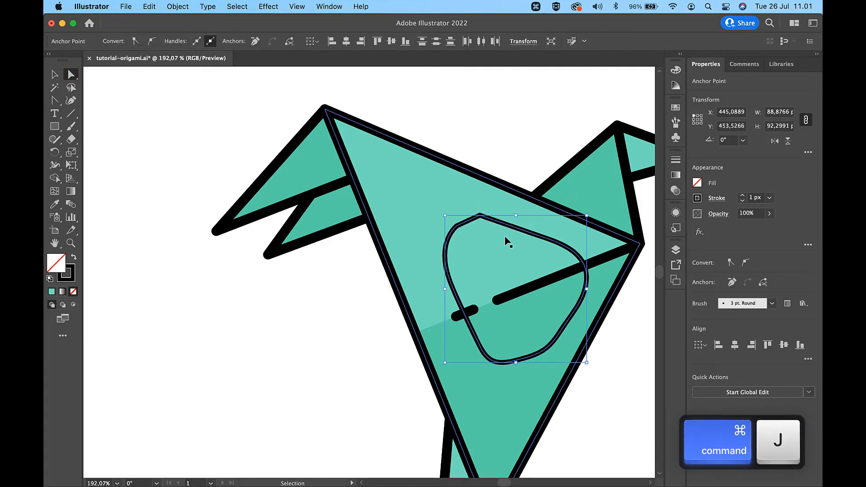
drag(480, 226, 478, 248)
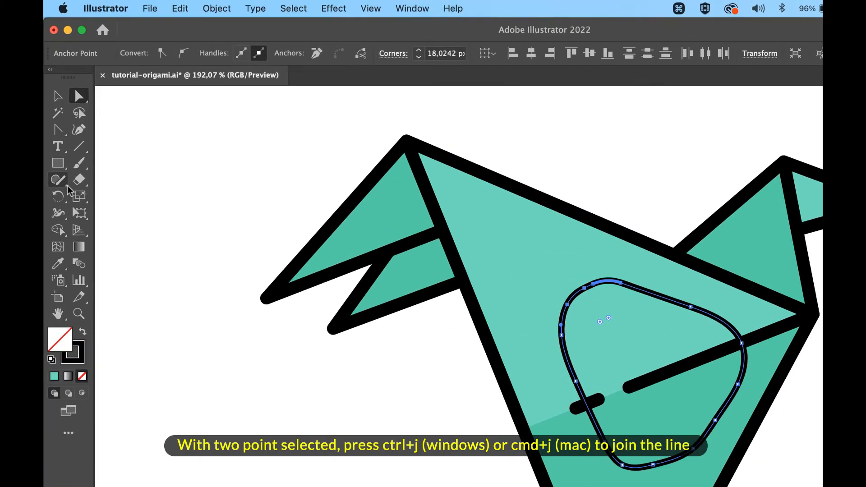
Smooth the closed loop's contour all around with the Smooth tool.
drag(55, 139, 80, 166)
drag(105, 277, 104, 277)
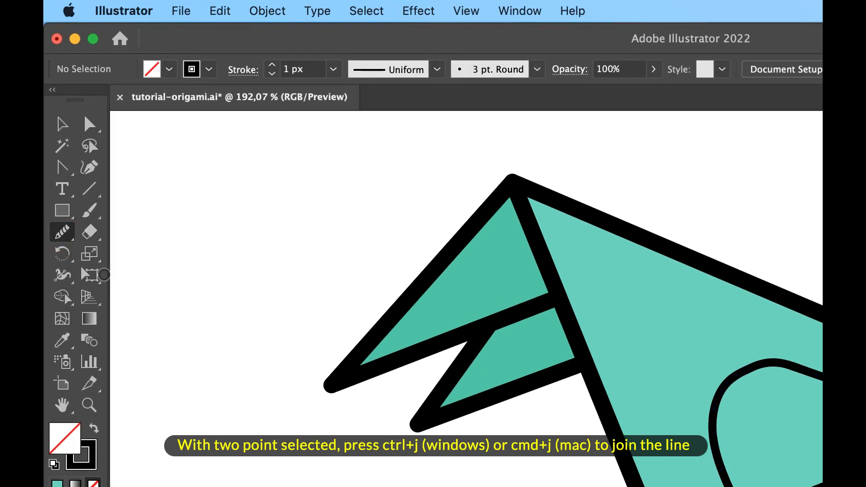
click(62, 124)
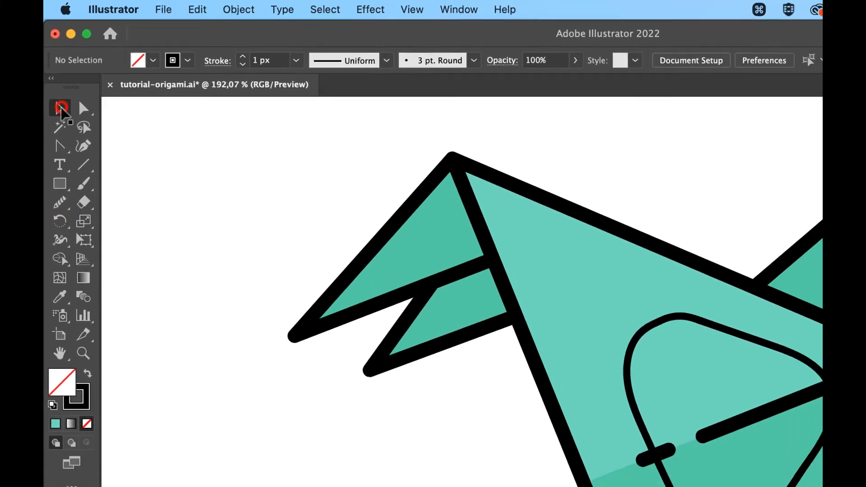
super+click(467, 223)
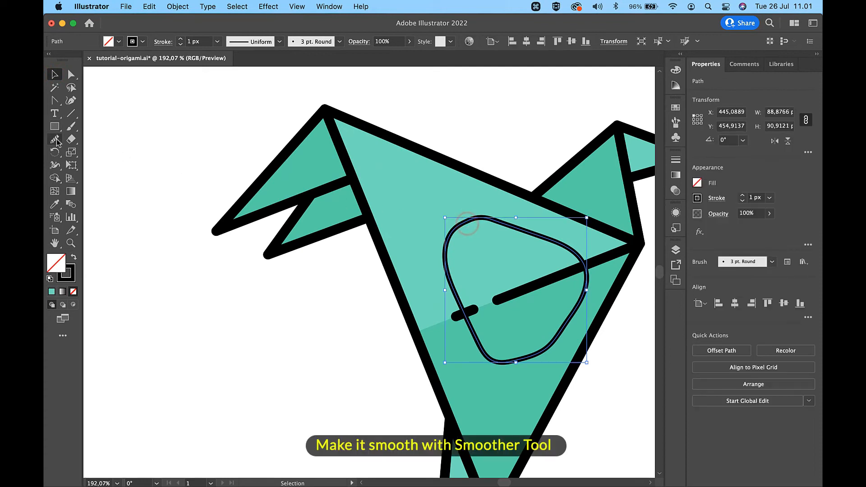
drag(586, 266, 536, 346)
mouse_move(578, 322)
mouse_down()
mouse_move(548, 354)
mouse_move(458, 320)
mouse_up()
drag(514, 366, 533, 371)
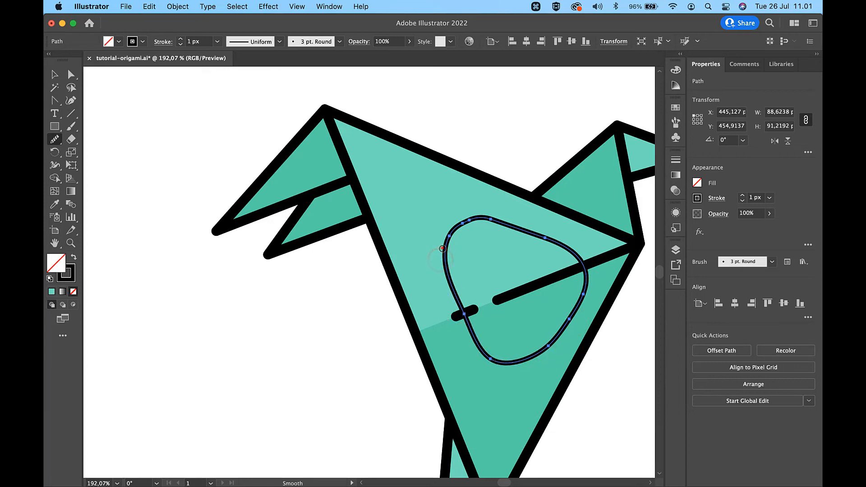
drag(442, 248, 572, 249)
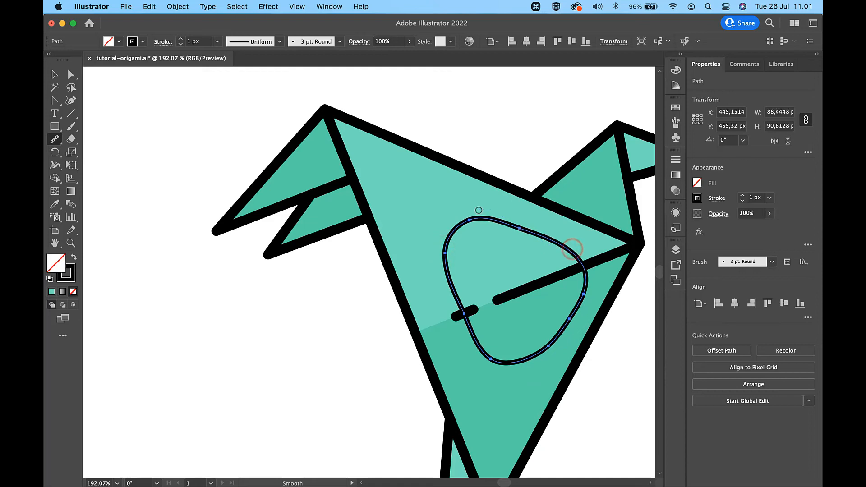
mouse_move(507, 226)
mouse_down()
mouse_move(562, 245)
mouse_move(569, 292)
mouse_move(493, 364)
mouse_up()
Remove the loop's stroke and fill the shape with white (FFFFFF).
click(74, 280)
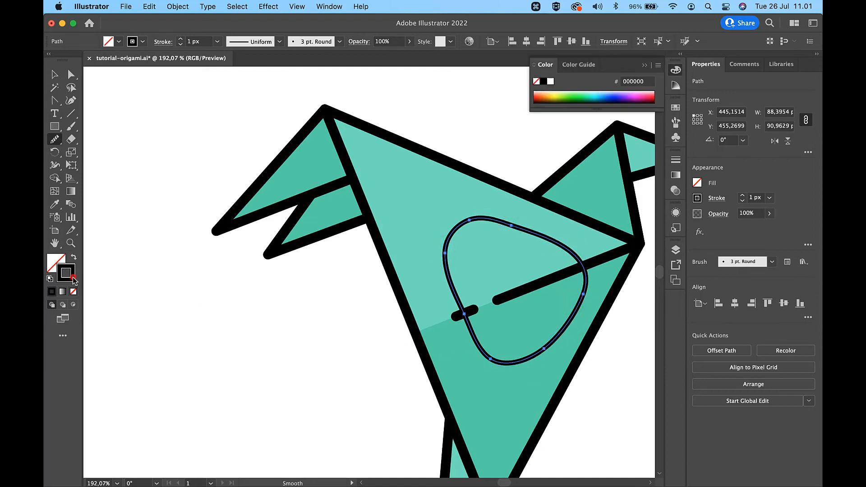
click(73, 292)
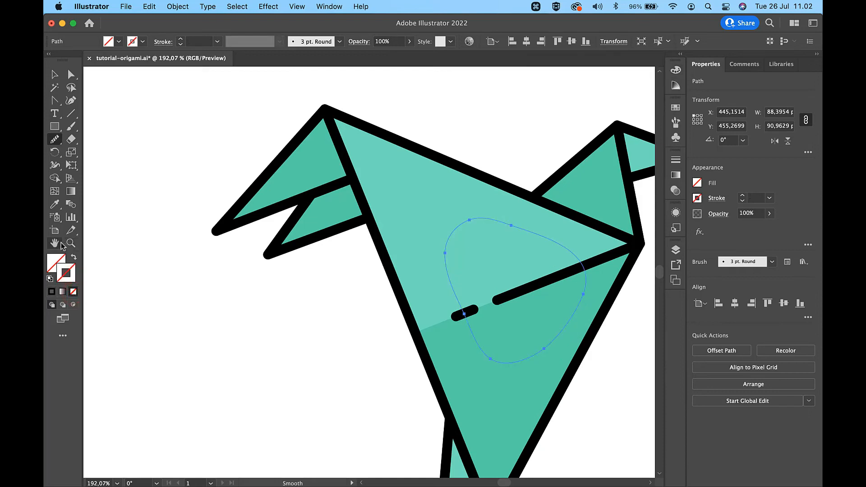
double_click(54, 265)
text(FFFFFF)
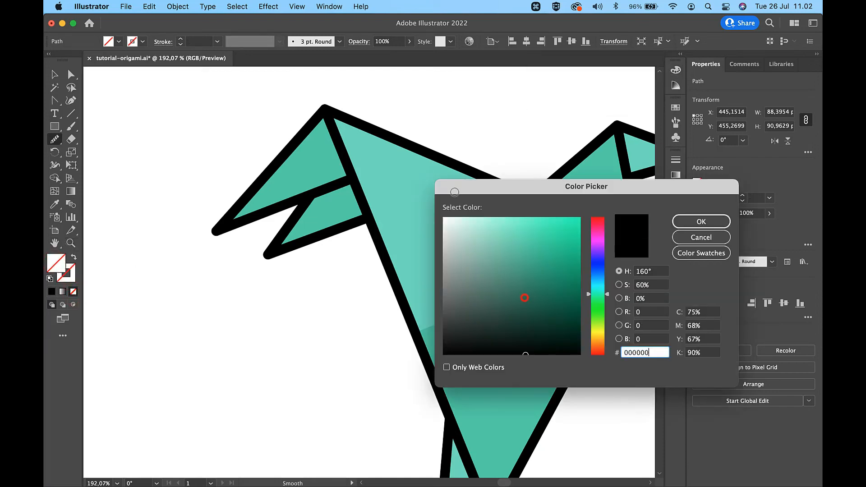
click(711, 224)
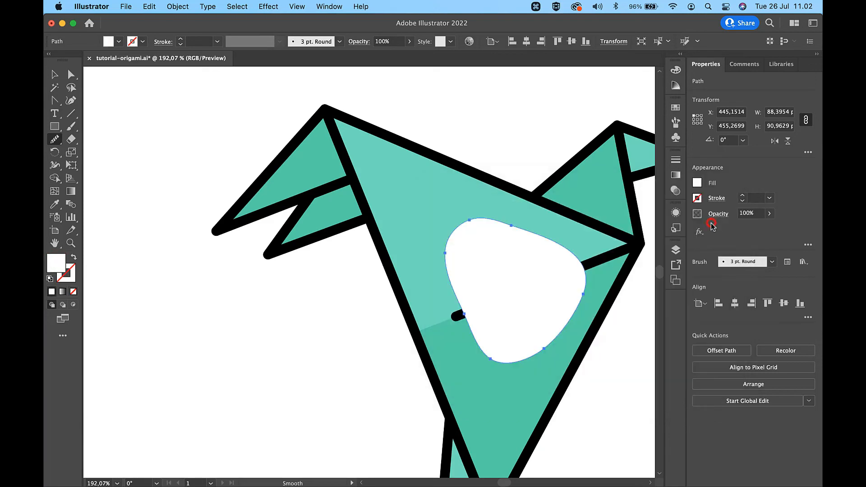
Enlarge the white shape toward its upper left to about 102 by 104 px.
key(v)
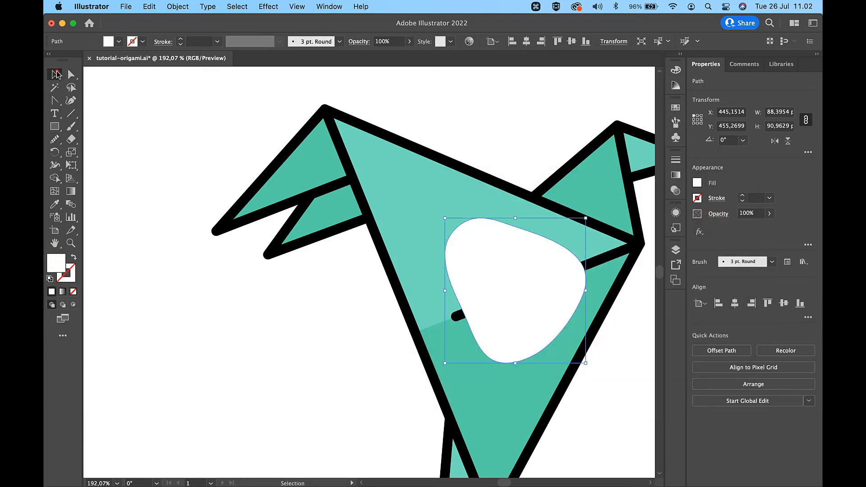
drag(444, 218, 411, 198)
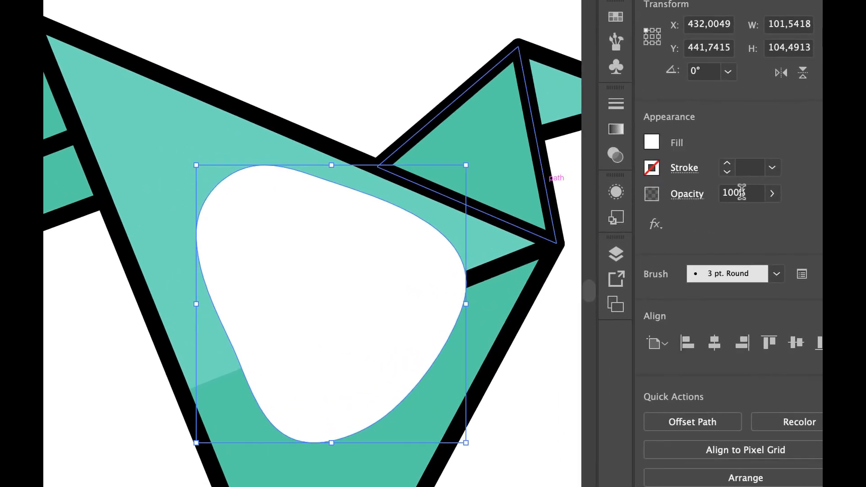
Reduce the white highlight shape's opacity to 30%.
click(754, 212)
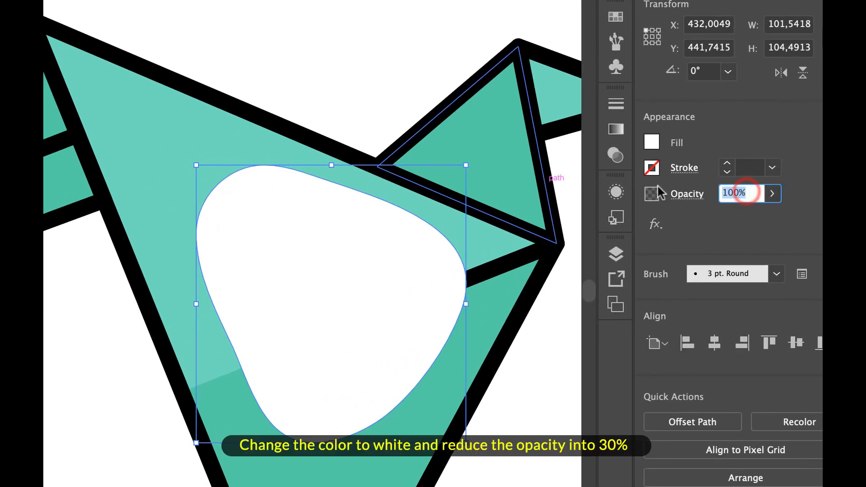
text(30)
key(Return)
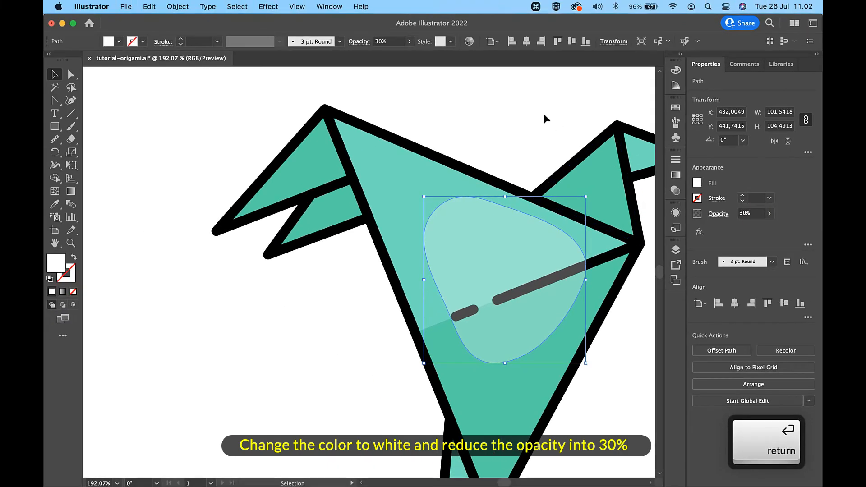
click(524, 102)
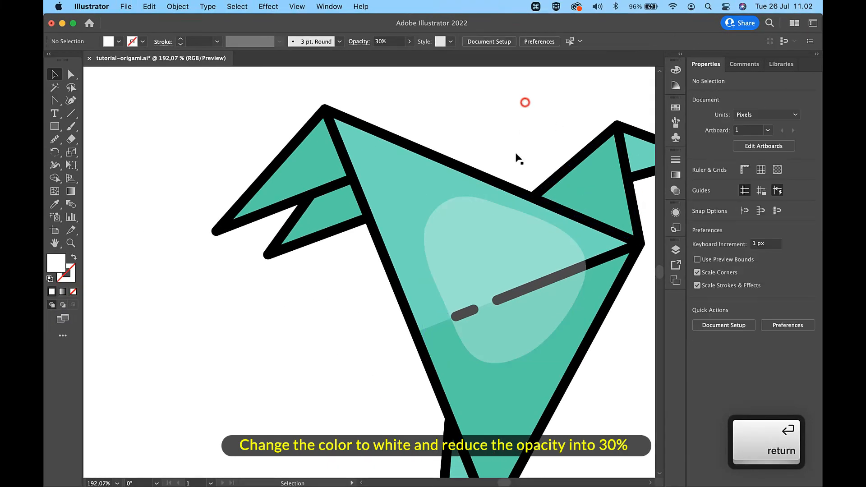
Send the translucent highlight behind the broken fold line and shift it slightly toward the lower right.
click(496, 259)
key(super)
key(super+bracketleft)
key(super+bracketleft)
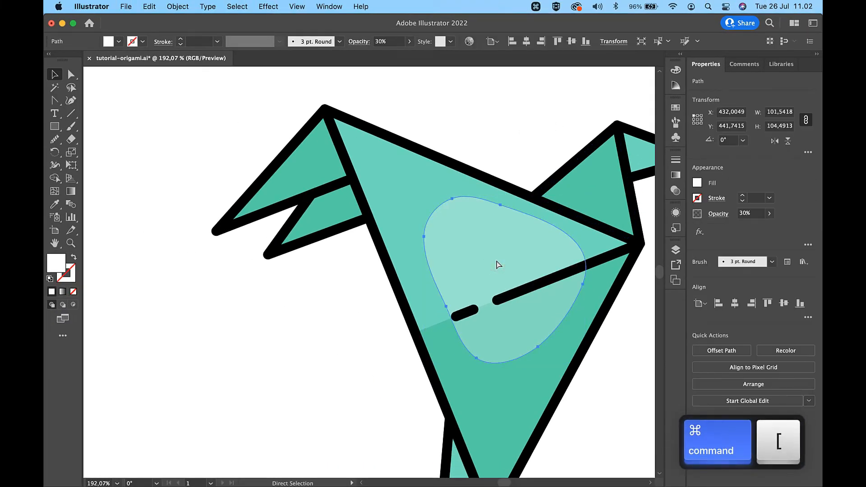
drag(514, 311, 523, 316)
click(487, 93)
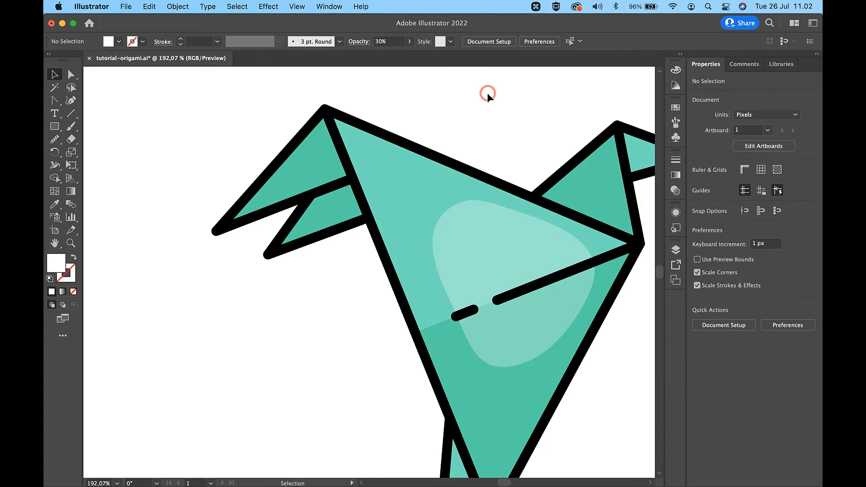
Paint a small nearly closed oval loop about 33 by 38 px inside the highlight's upper left with the Paintbrush.
click(71, 127)
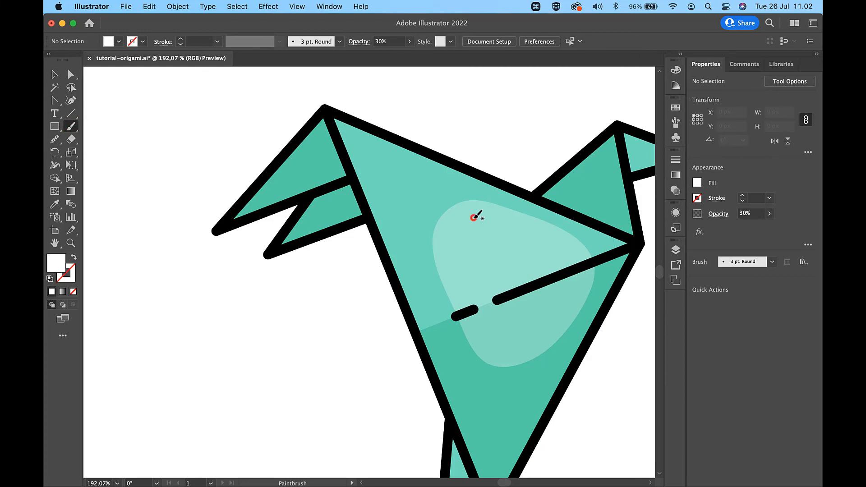
drag(461, 222, 455, 248)
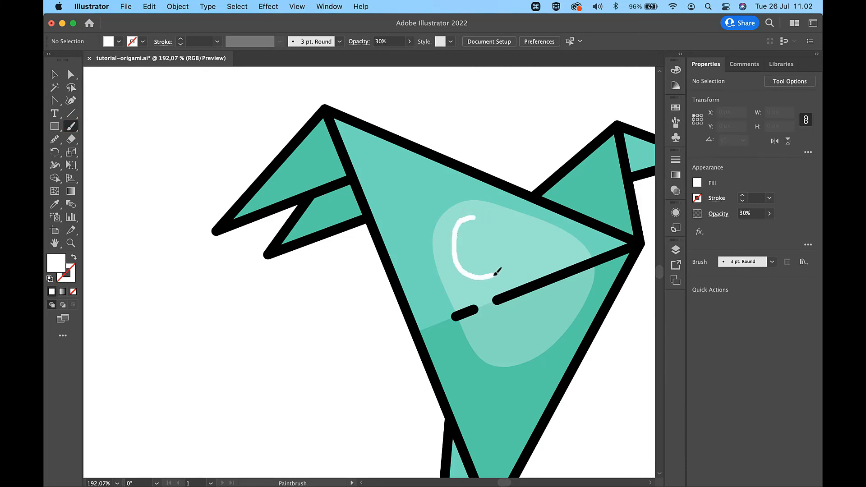
drag(497, 220, 482, 217)
Join the two open ends at the top of the small oval loop.
scroll(482, 216, up, 3)
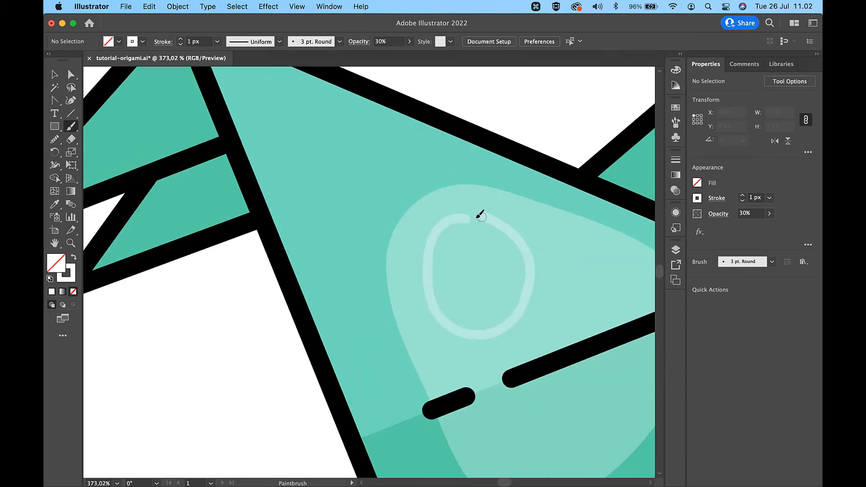
key(a)
click(481, 217)
shift+click(465, 219)
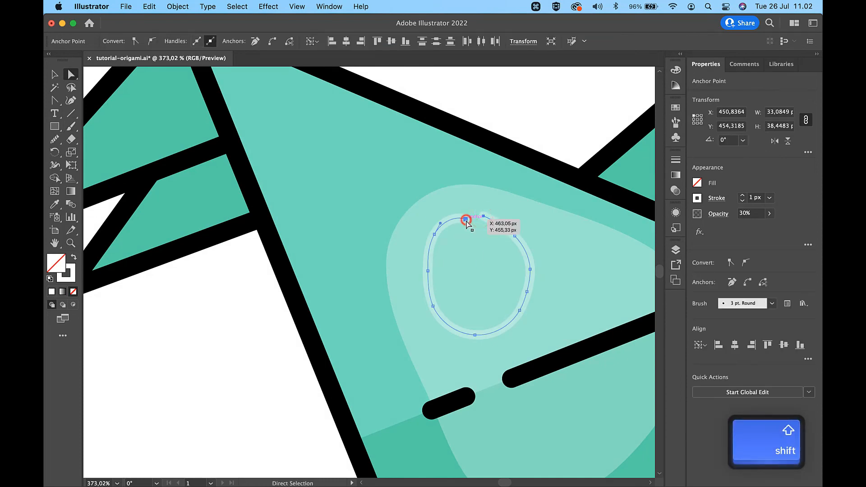
key(super+j)
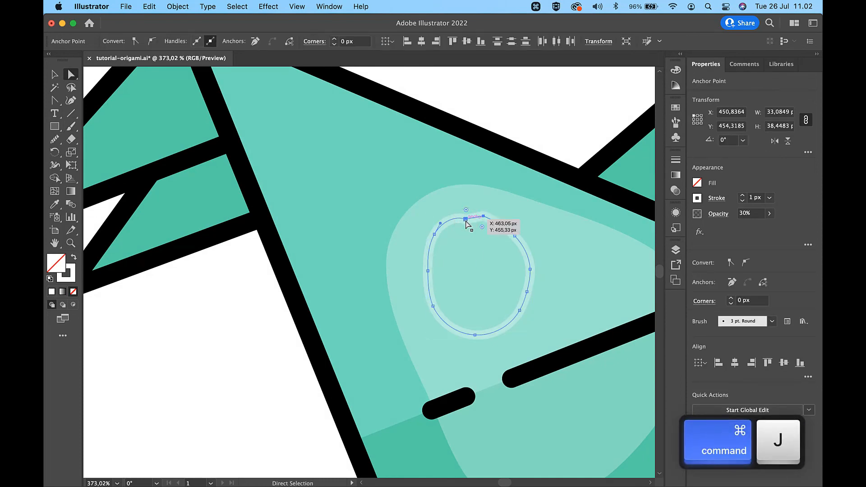
Raise the left anchor of the join by 1 px and round both joined corners to a radius of about 17 px.
click(465, 220)
key(Up)
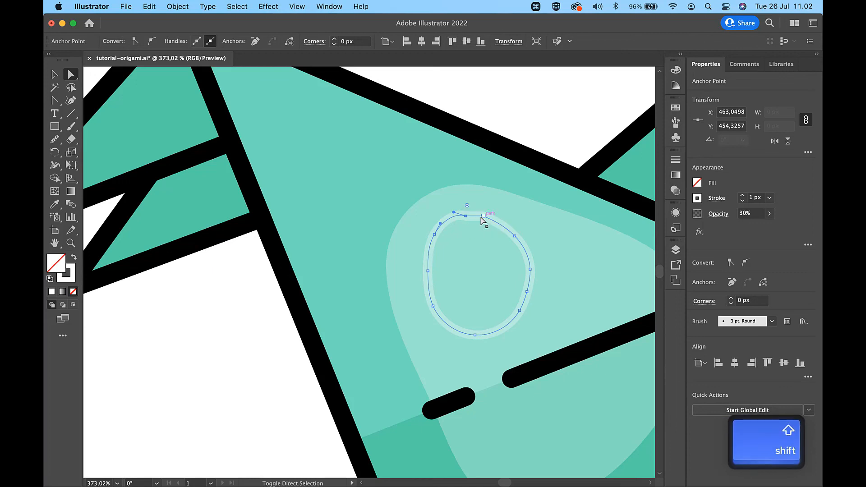
shift+click(483, 216)
drag(483, 219, 431, 290)
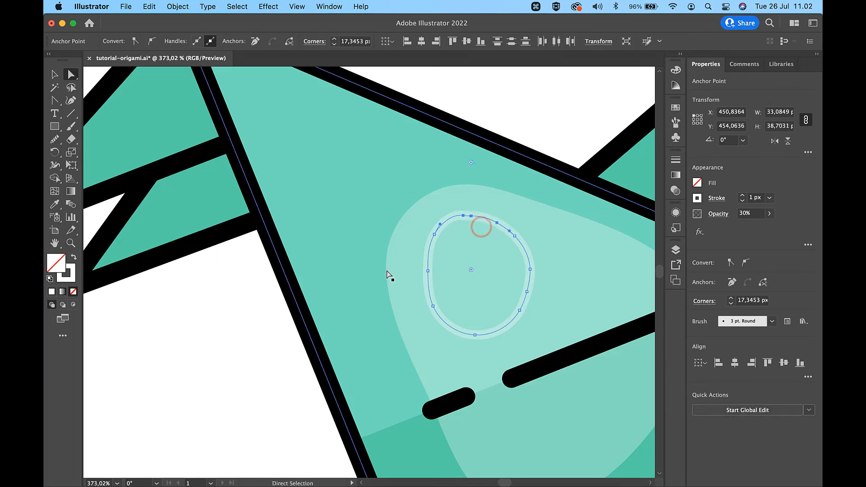
Smooth the top of the small loop's contour and copy the large highlight's strokeless white fill at 30% opacity onto it.
click(55, 139)
drag(416, 221, 537, 264)
scroll(538, 264, down, 5)
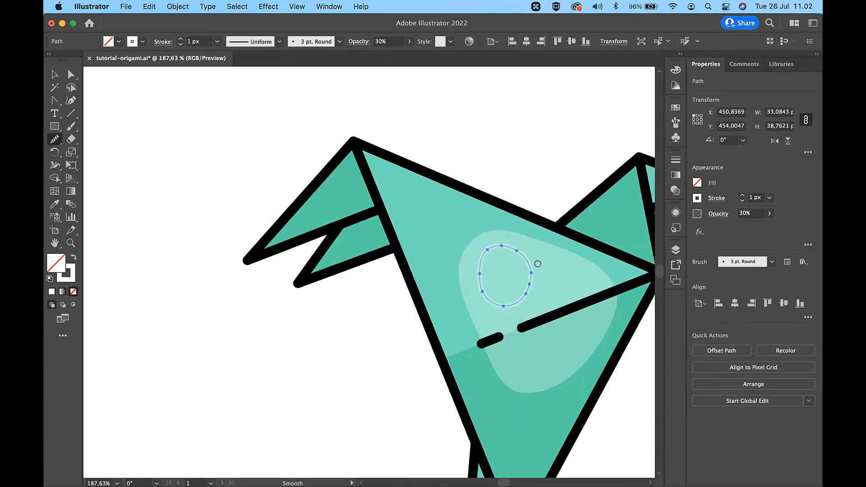
key(i)
click(562, 273)
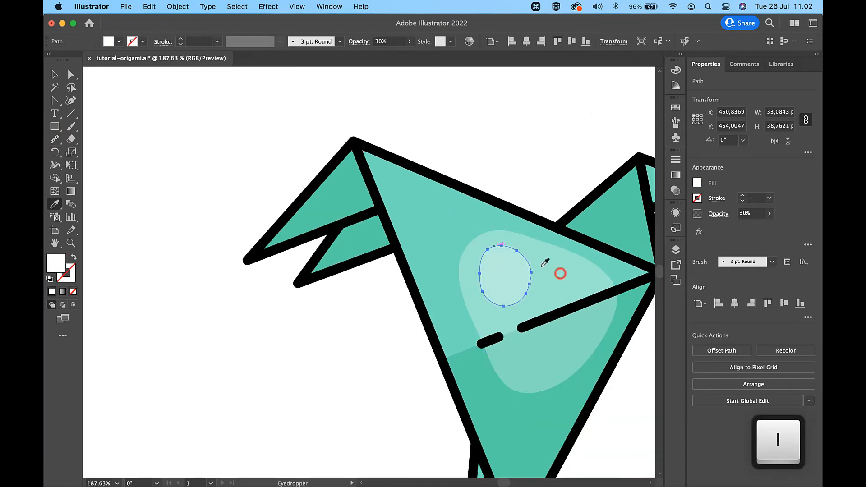
click(53, 74)
click(192, 232)
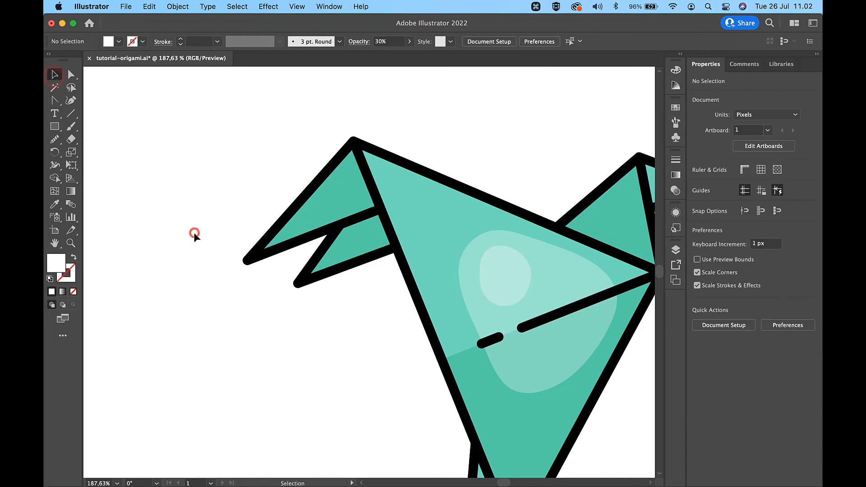
scroll(193, 231, right, 3)
scroll(193, 232, down, 2)
scroll(499, 260, down, 3)
scroll(500, 259, down, 4)
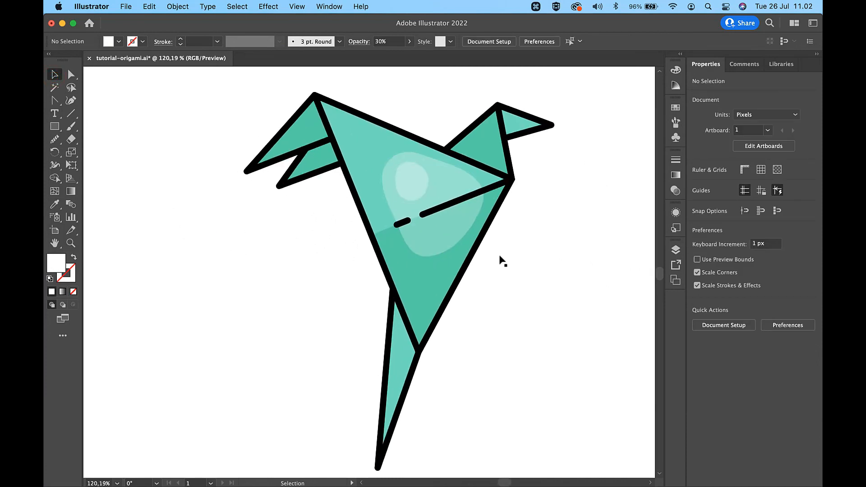
scroll(499, 256, up, 1)
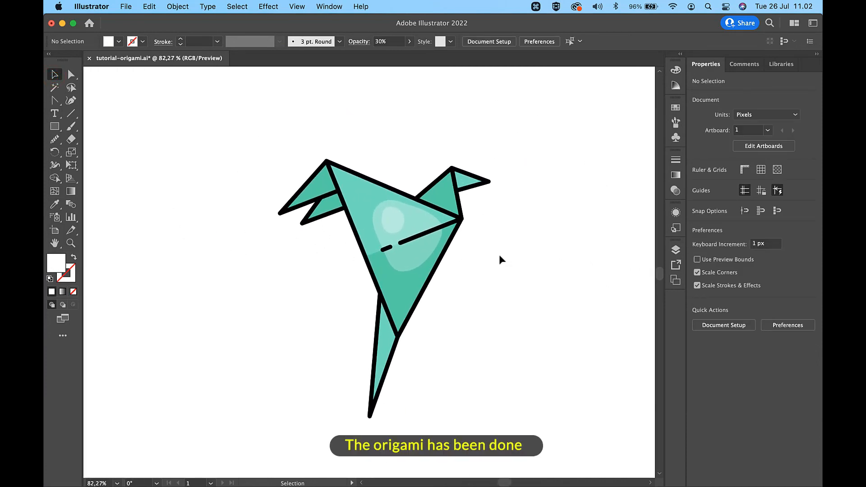
key(super)
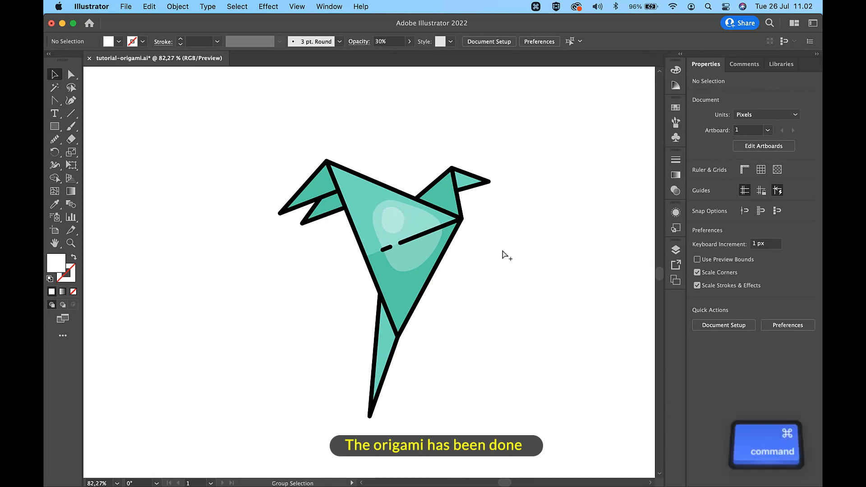